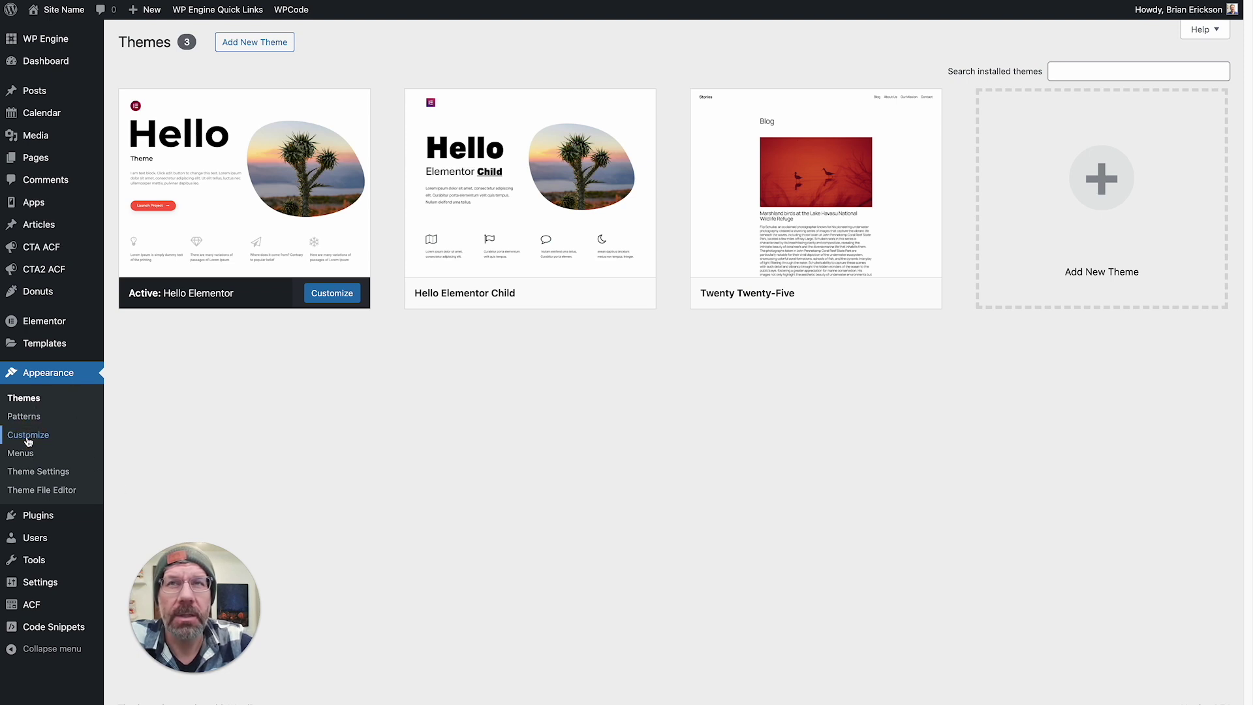
Open the Site Identity settings in the theme customizer
left_click(28, 434)
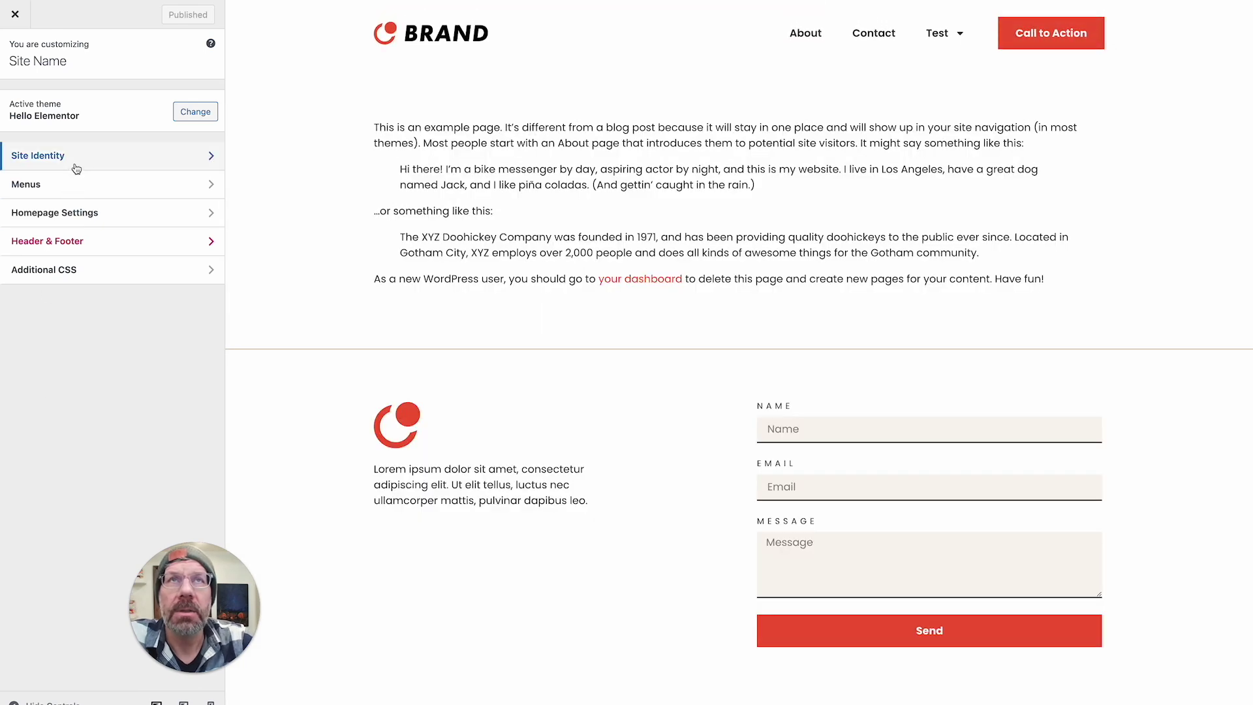
left_click(75, 167)
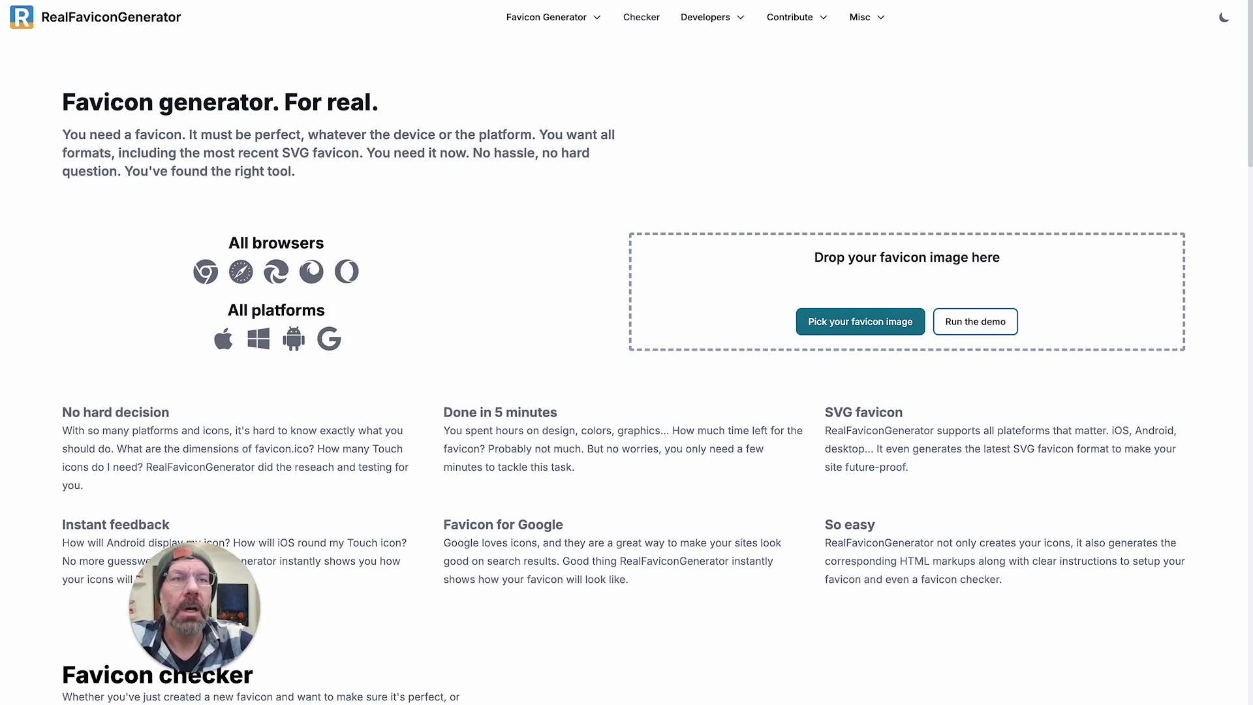
Switch to Illustrator and draw a white square on the empty canvas just below the artboard holding the icons
key("super+Tab")
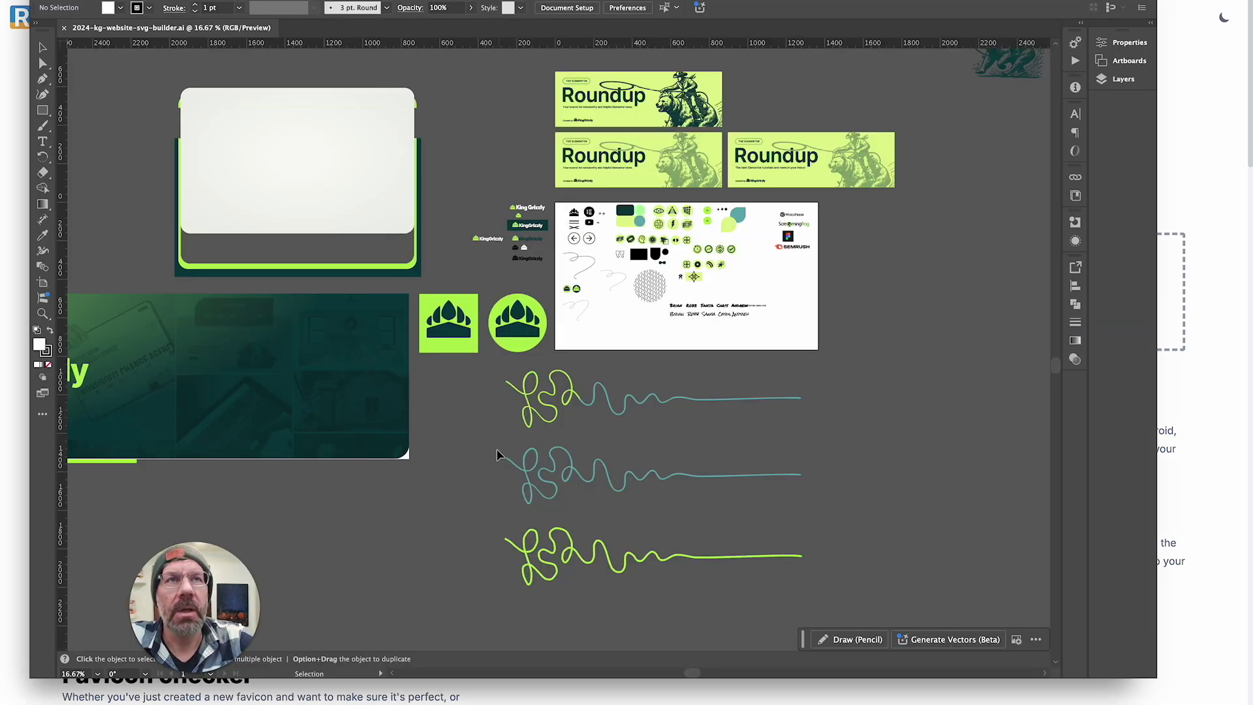
left_click_drag(477, 437, 384, 547)
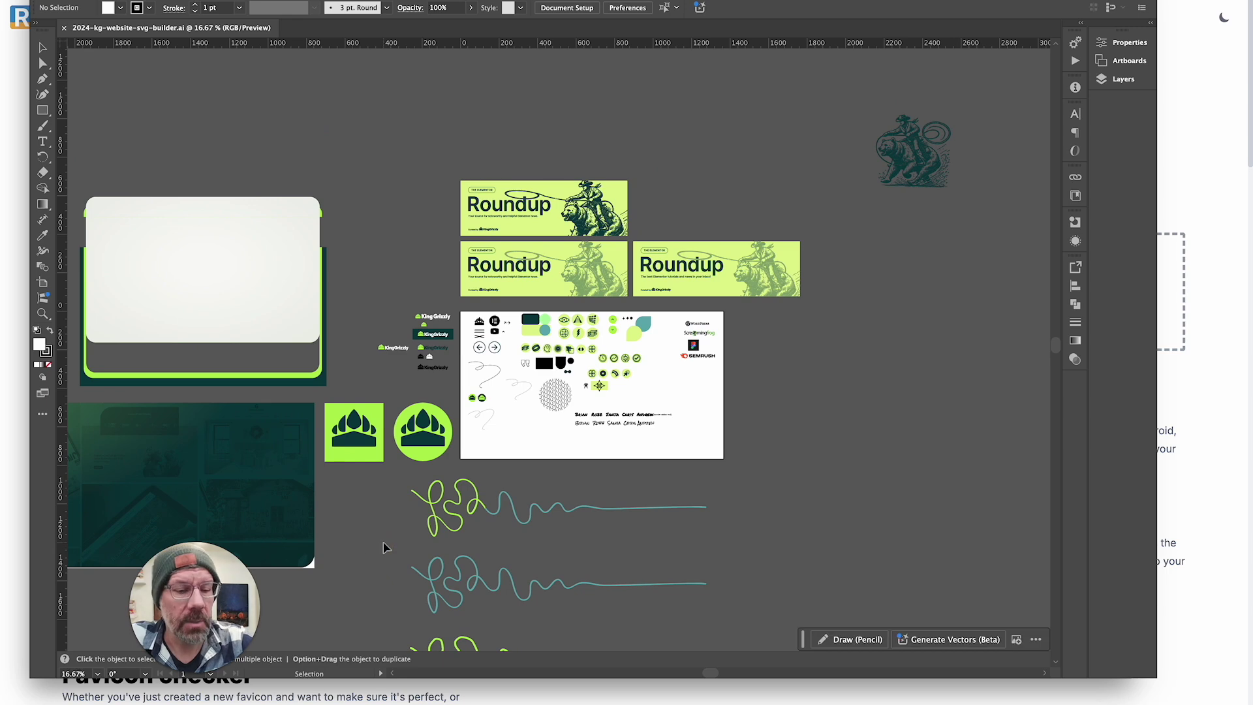
key("super+equal")
key("super+equal")
key("super+equal")
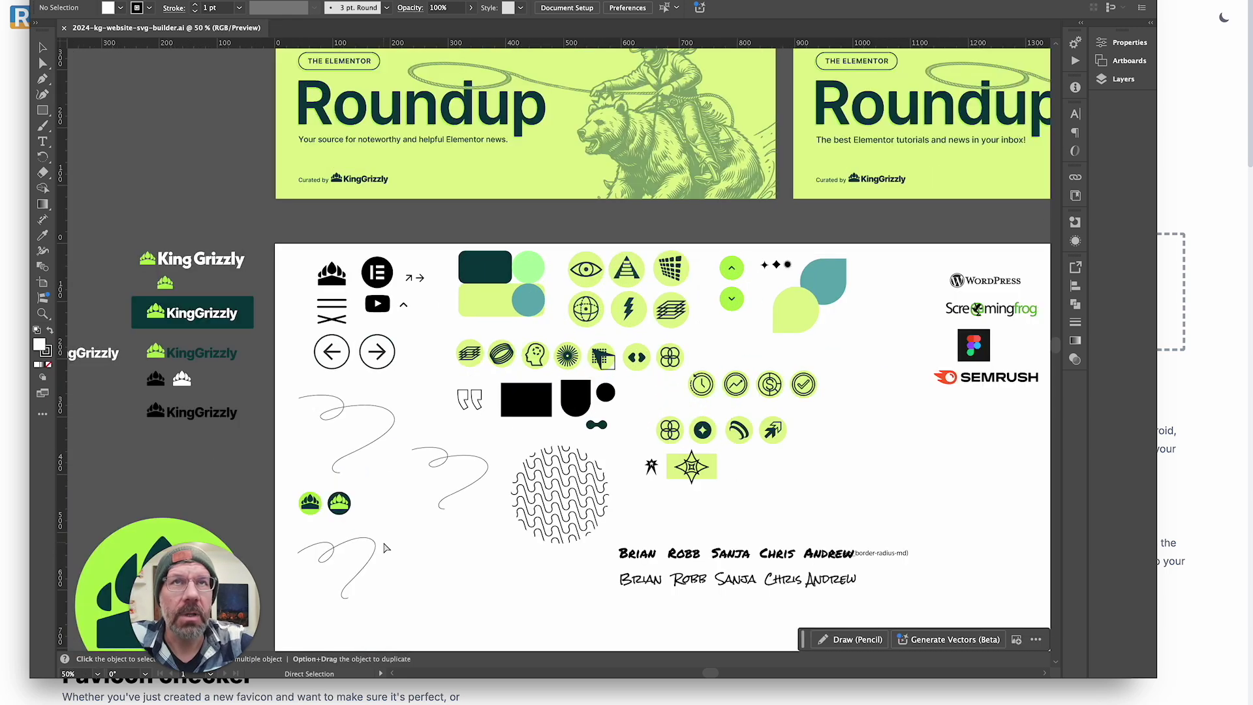
left_click_drag(423, 464, 518, 266)
left_click_drag(468, 426, 601, 367)
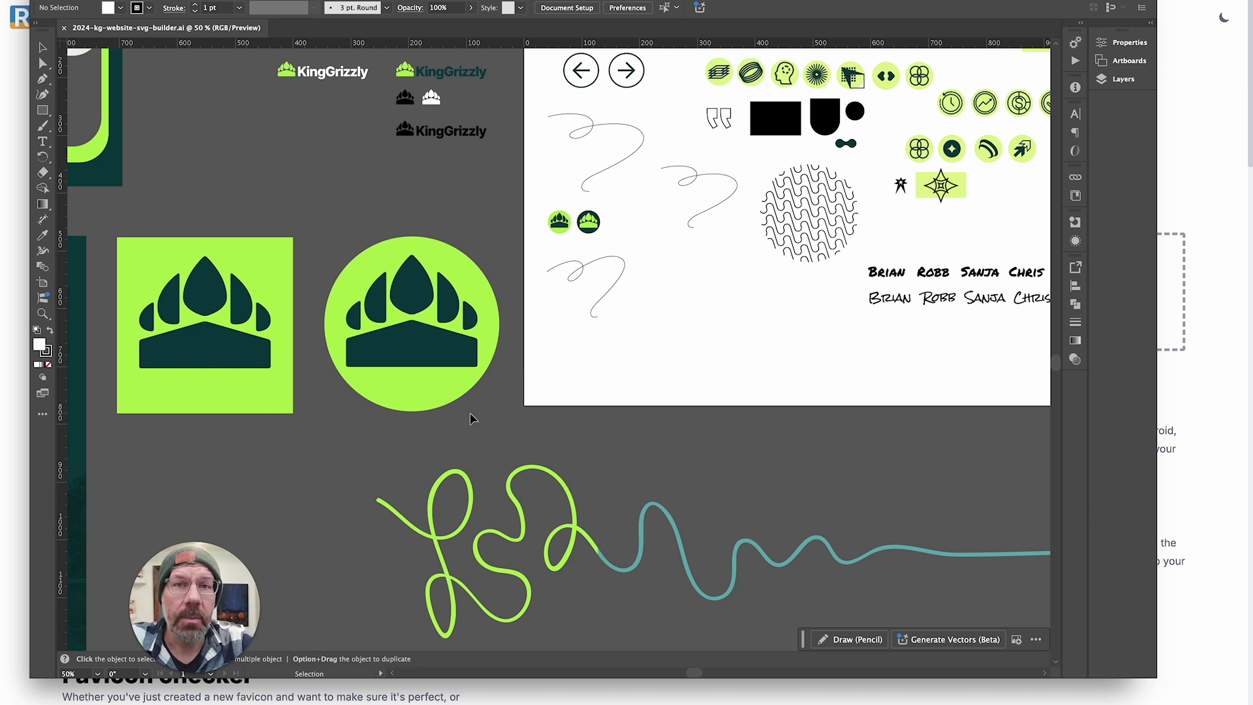
left_click(46, 111)
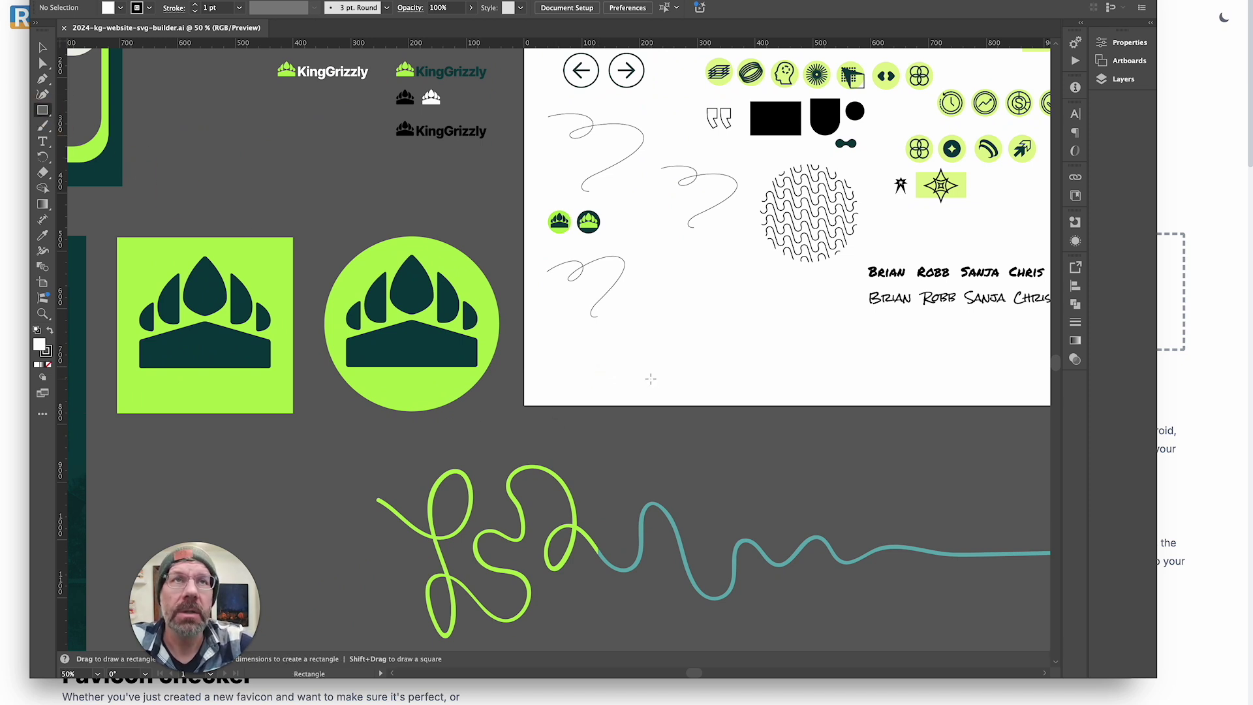
left_click_drag(625, 422, 686, 473)
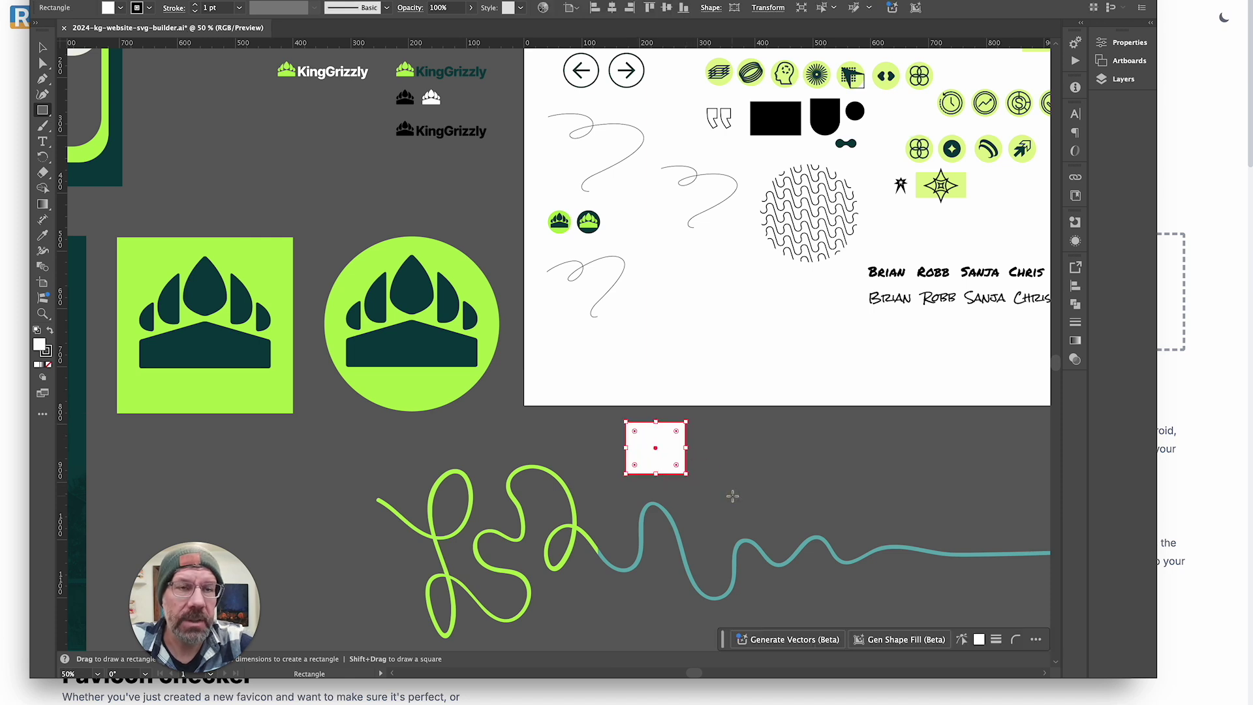
key("ctrl+z")
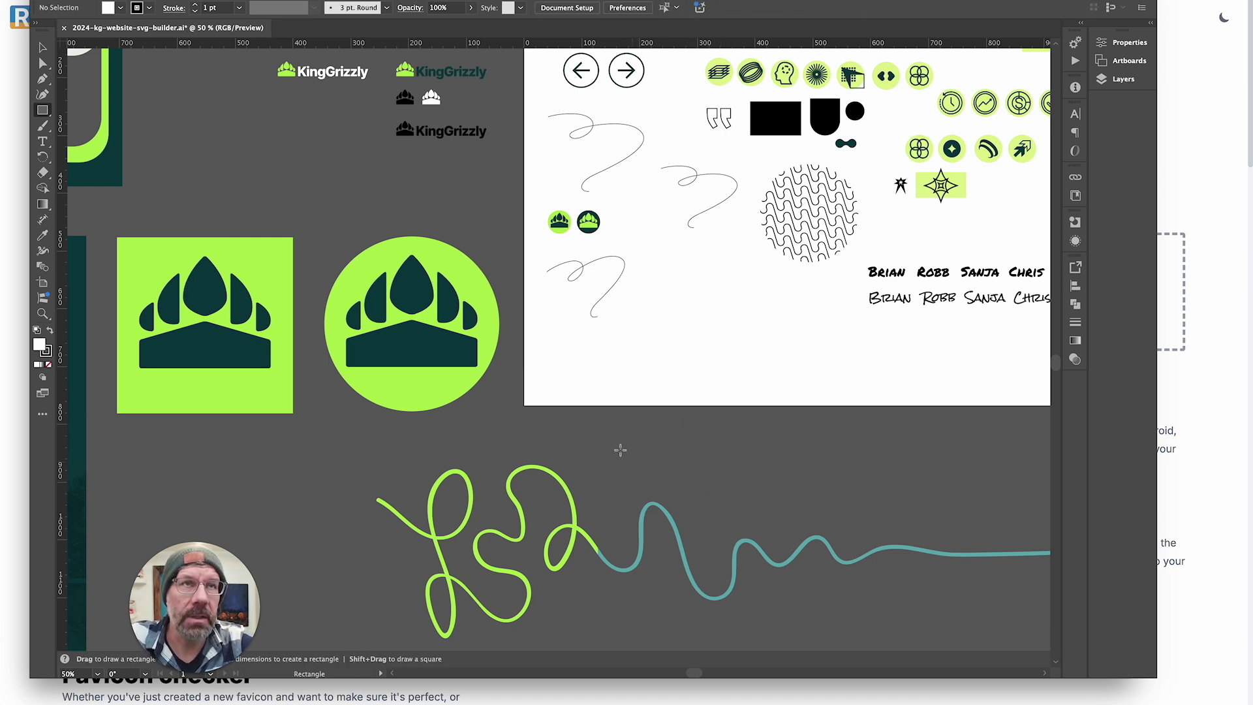
left_click_drag(617, 420, 683, 483)
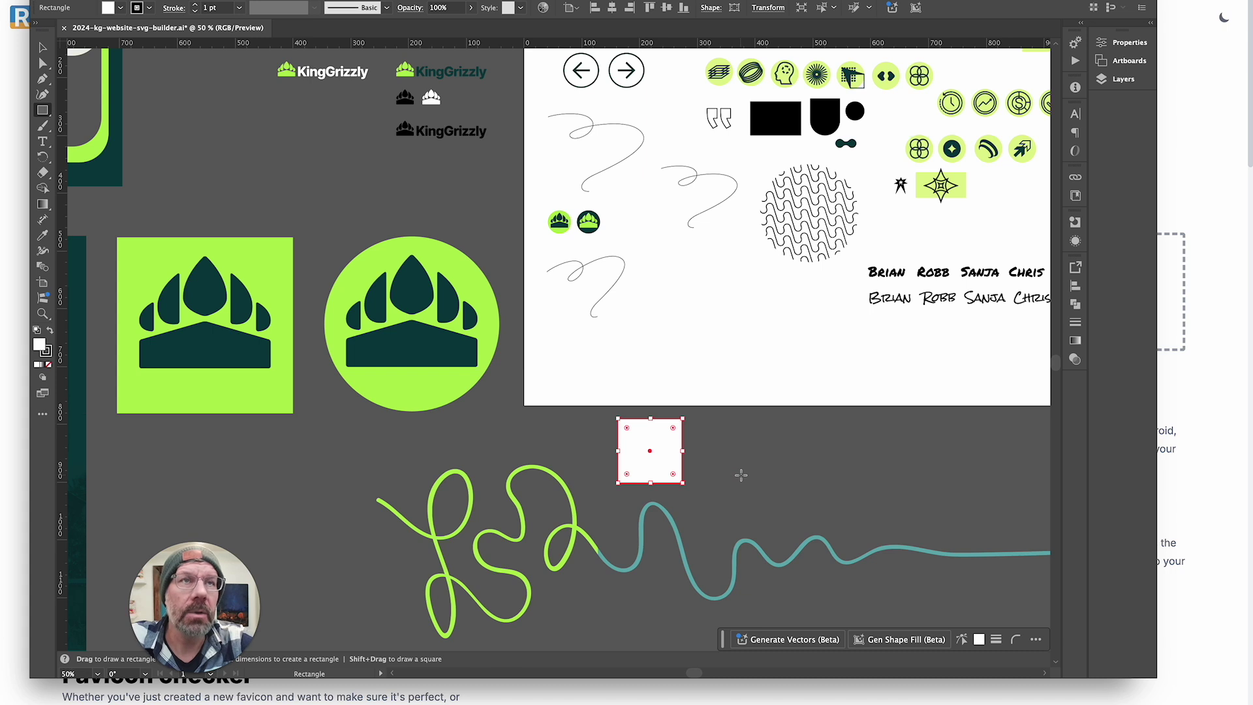
Place a copy of the artboard's black paw icon over the white square
key("v")
left_click(685, 456)
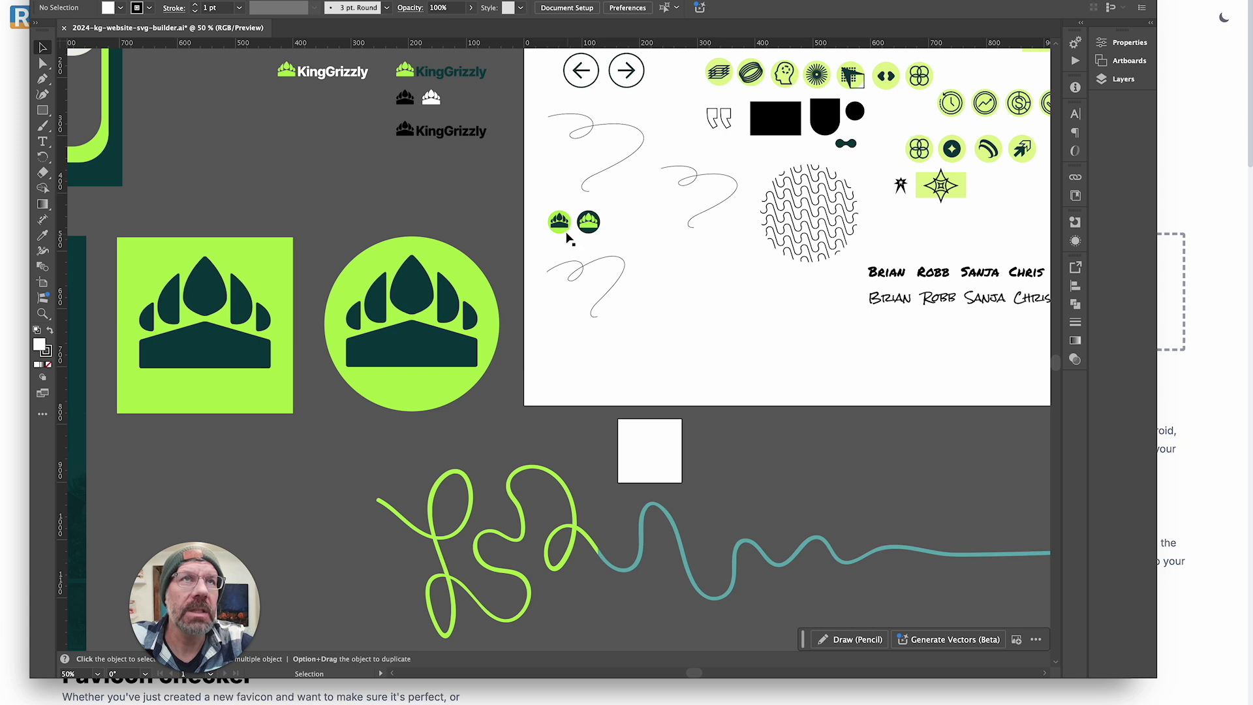
scroll(621, 245, "up", 5)
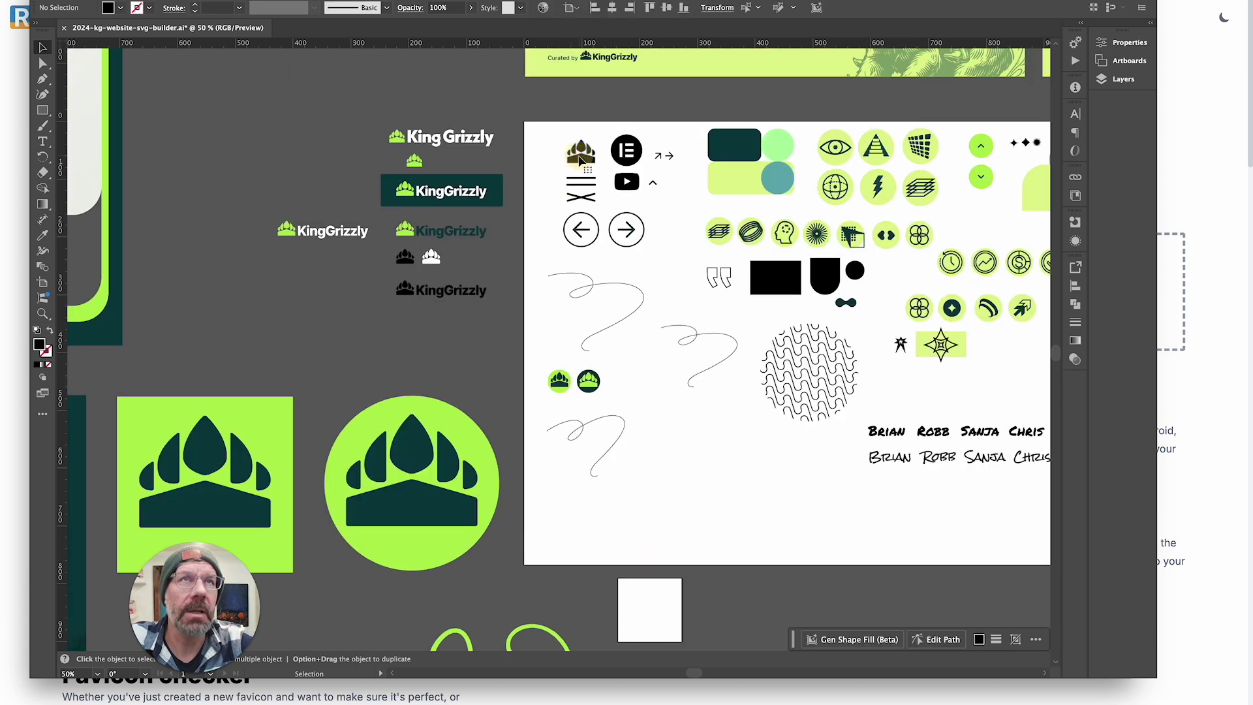
left_click_drag(580, 160, 654, 622)
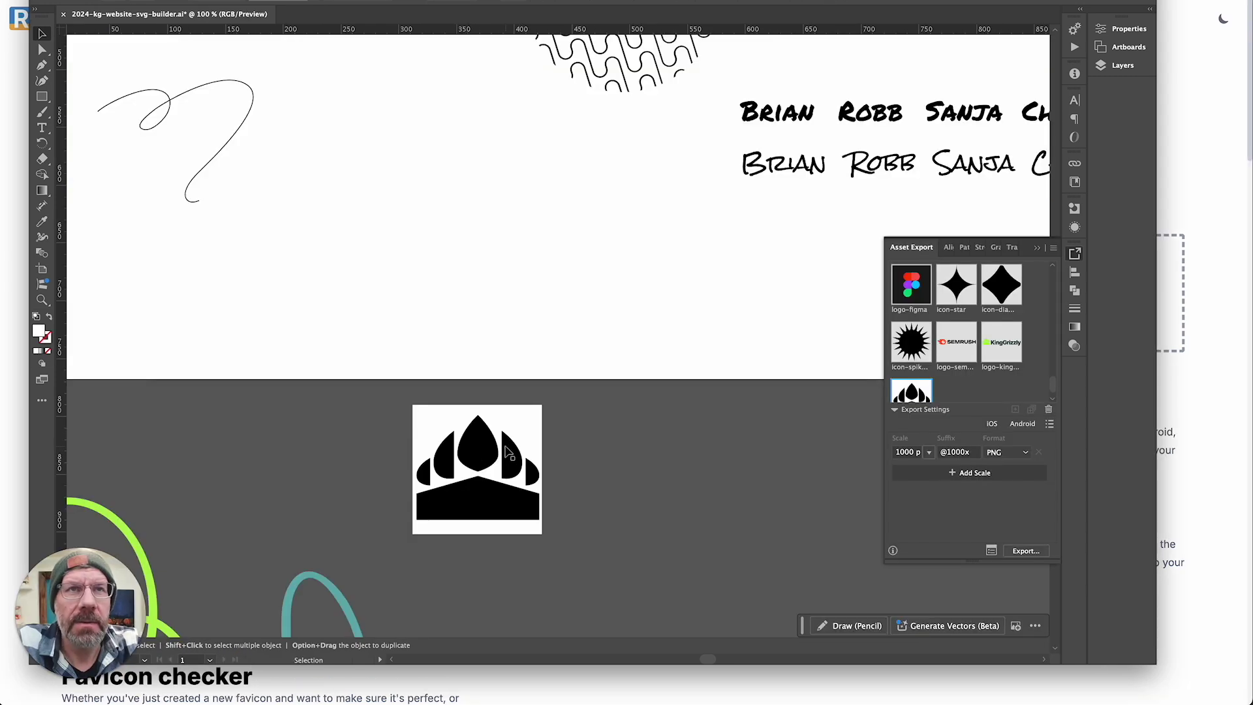
Remove the white fill from the square behind the paw icon, leaving it transparent
left_click(507, 452)
left_click(403, 431)
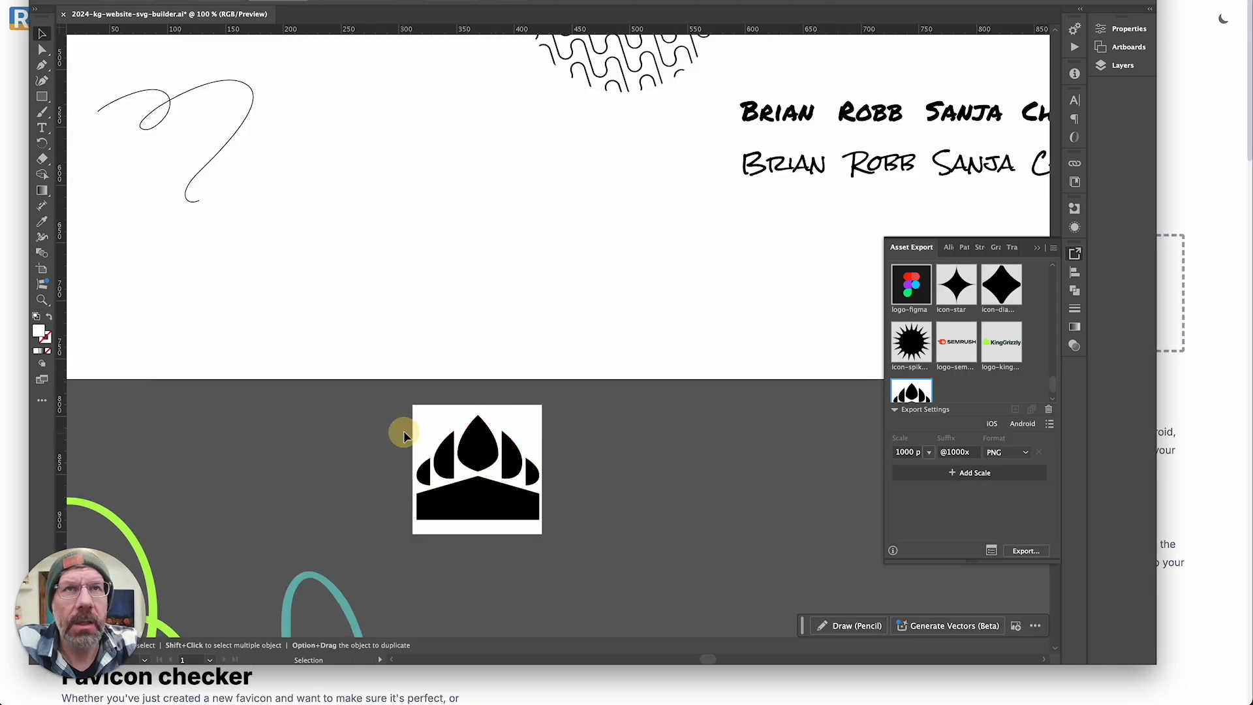
key("a")
left_click(419, 428)
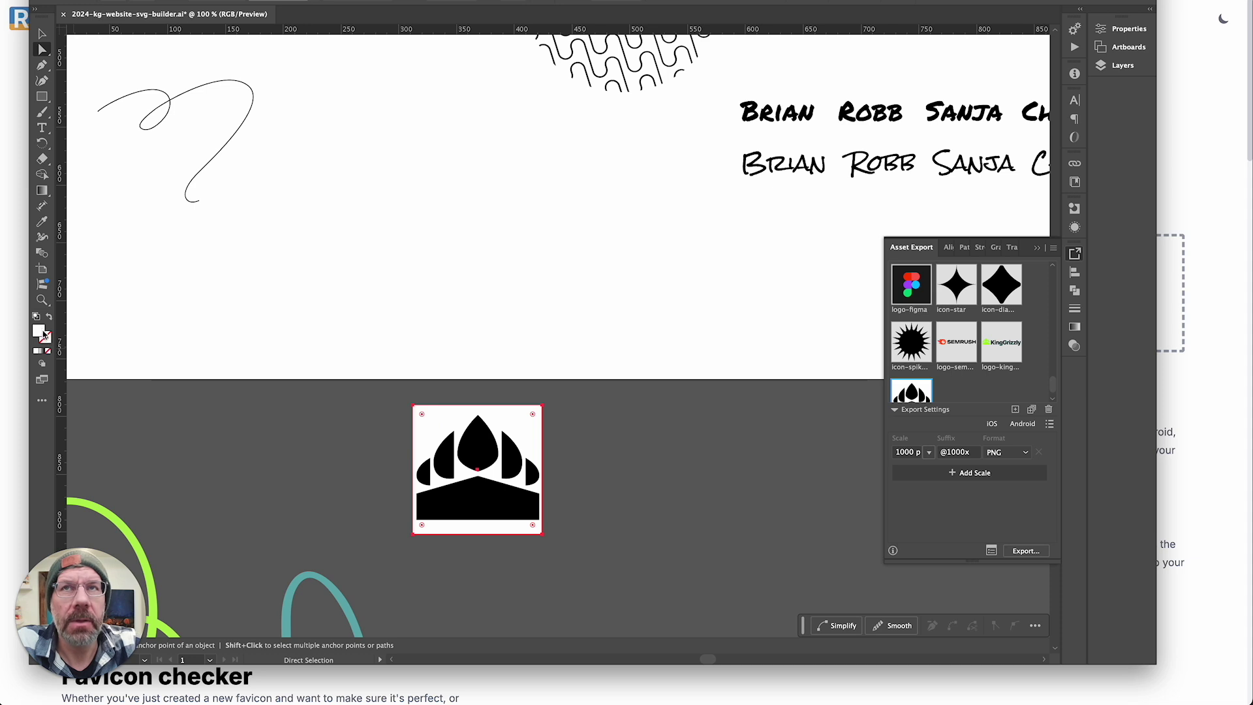
left_click(48, 351)
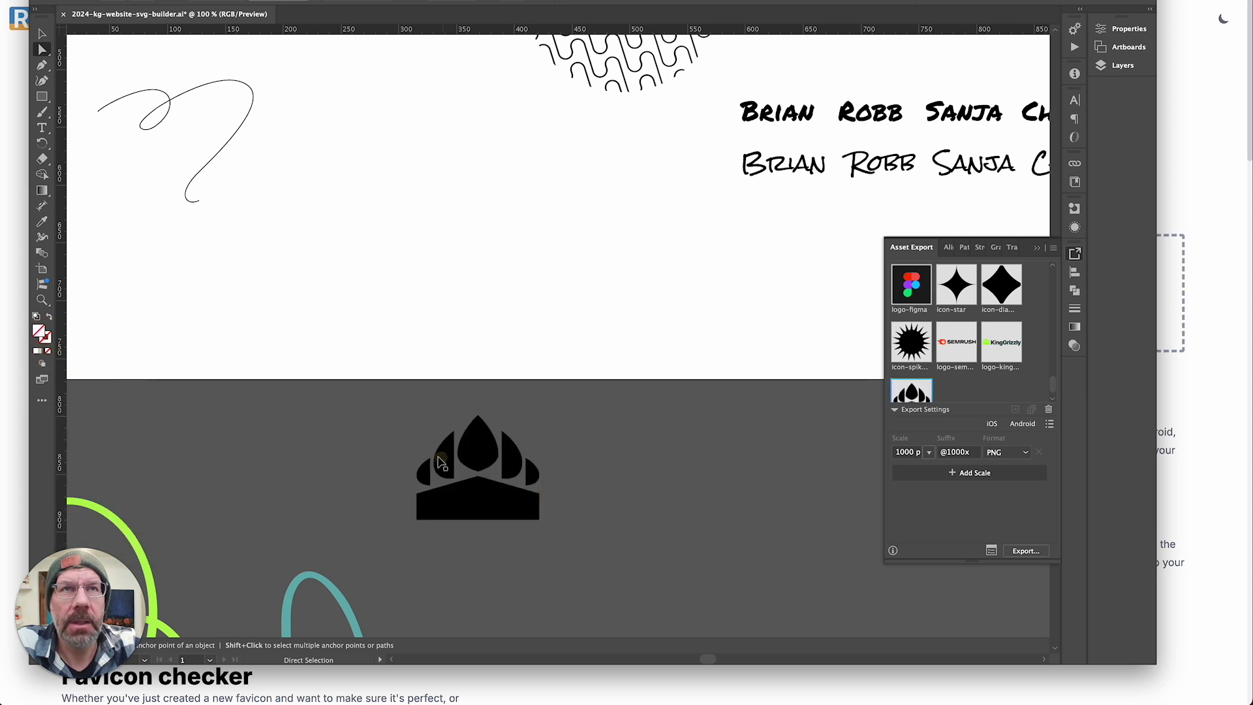
Select the grouped paw icon and transparent square, export them as a PNG asset, and switch back to RealFaviconGenerator
key("v")
left_click(461, 481)
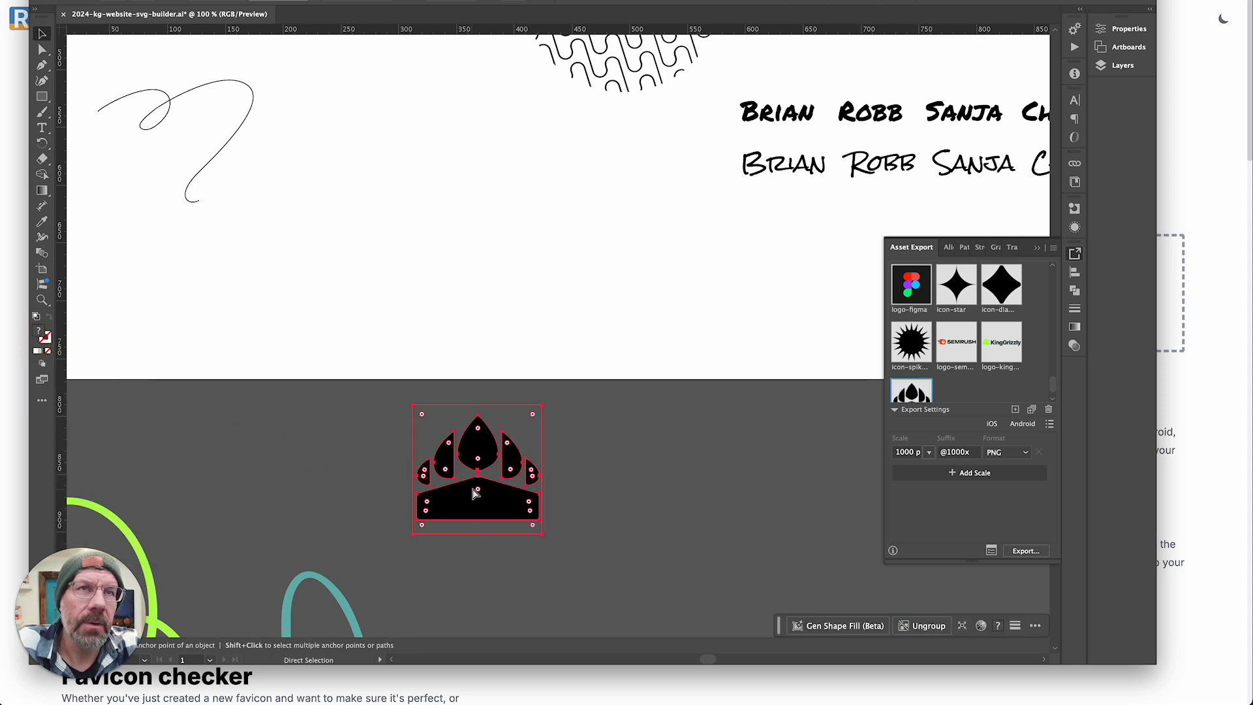
key("v")
key("a")
key("v")
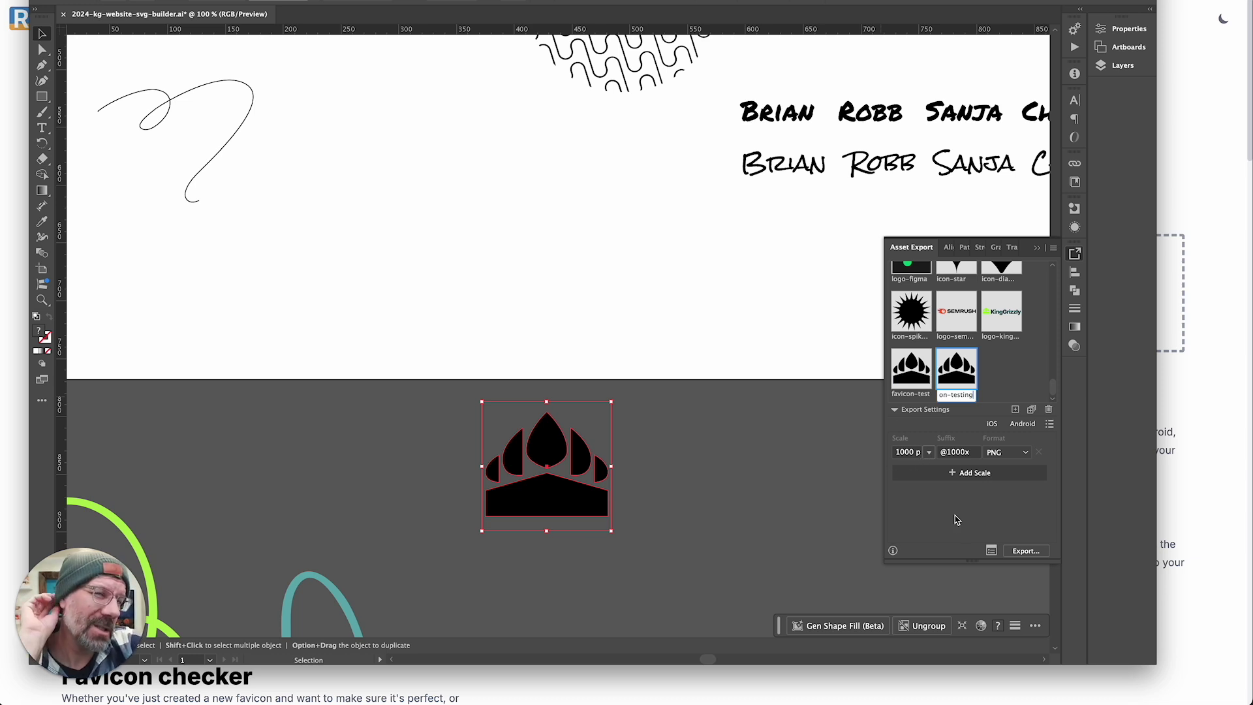
left_click(1026, 551)
key("super+tab")
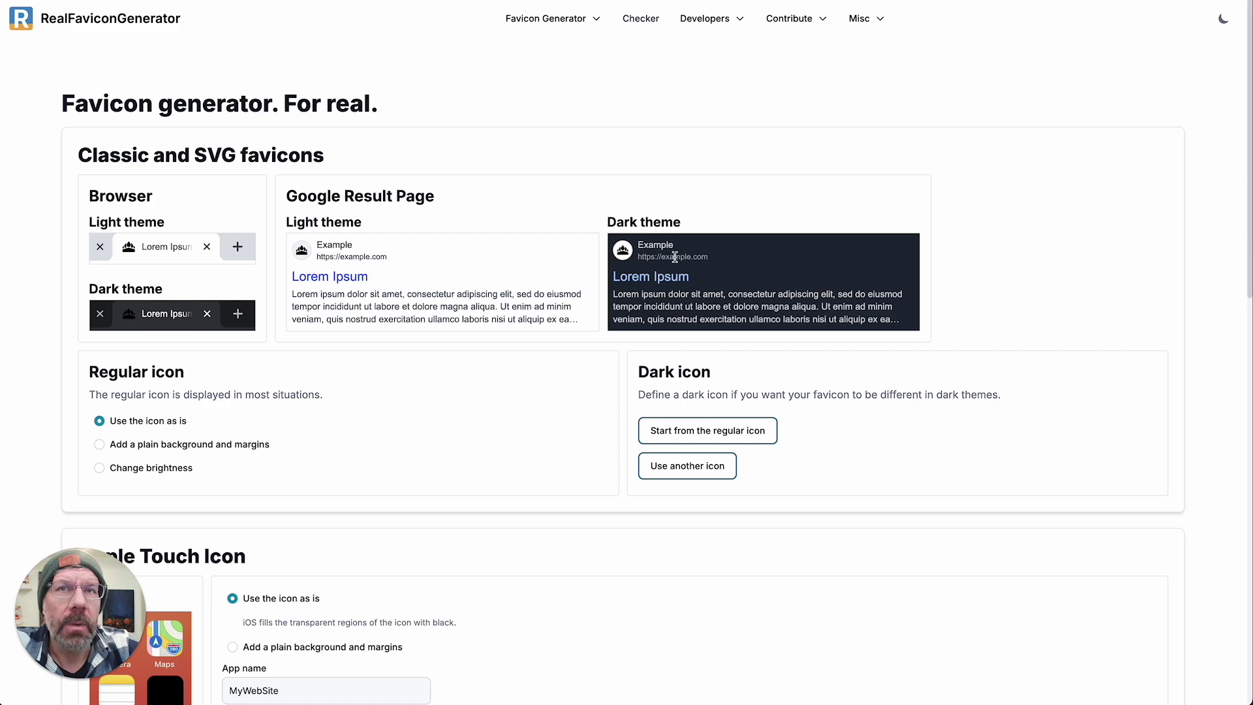
Review the favicon previews, then create a dark icon from the regular icon with its colors inverted
scroll(499, 368, "down", 1)
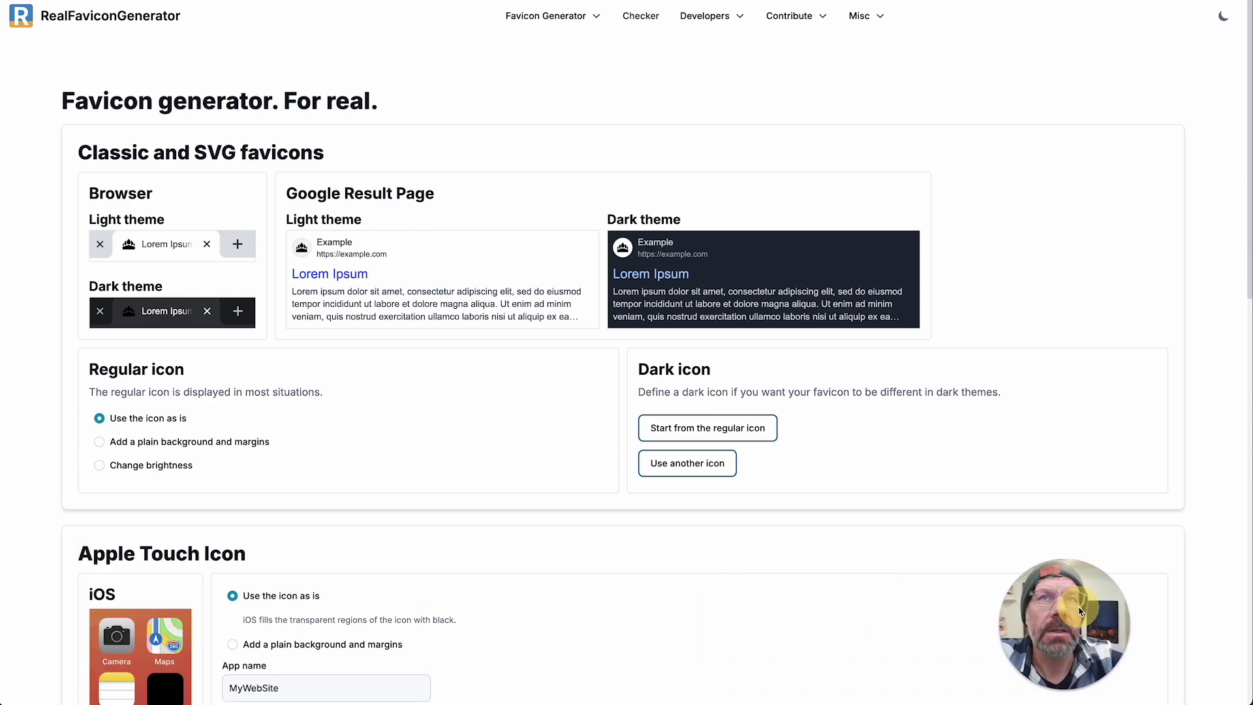
scroll(159, 411, "down", 3)
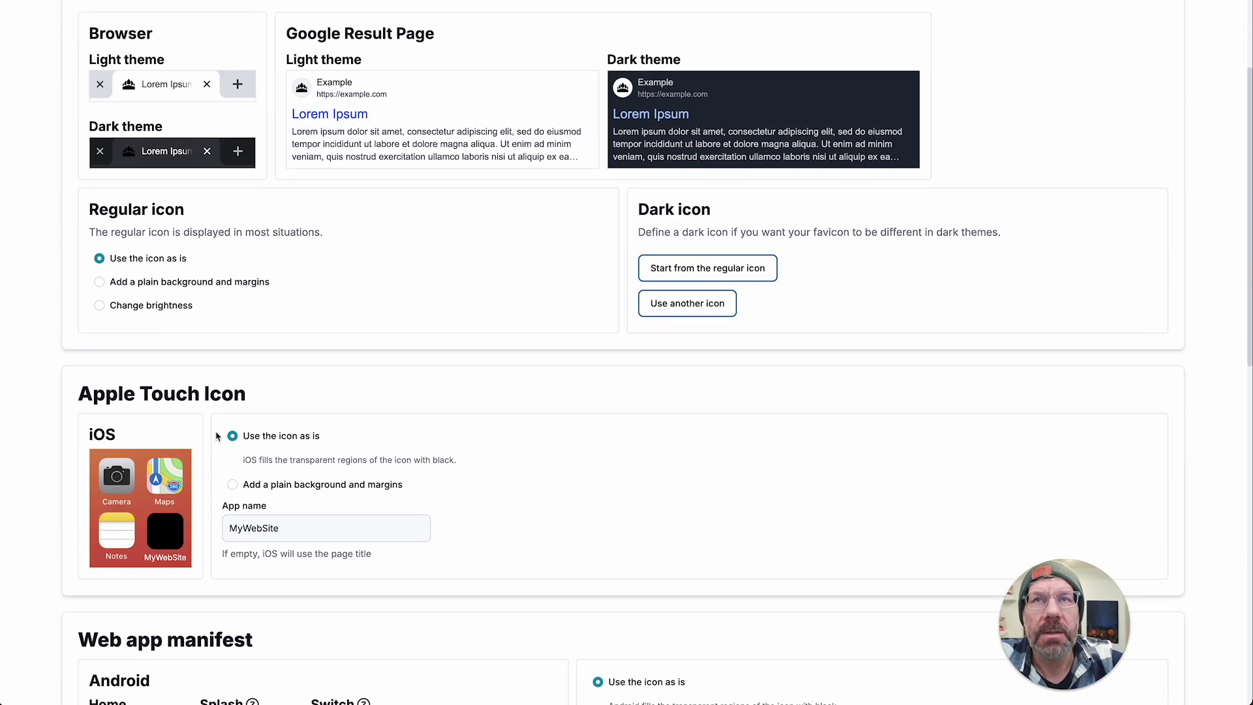
scroll(188, 432, "down", 6)
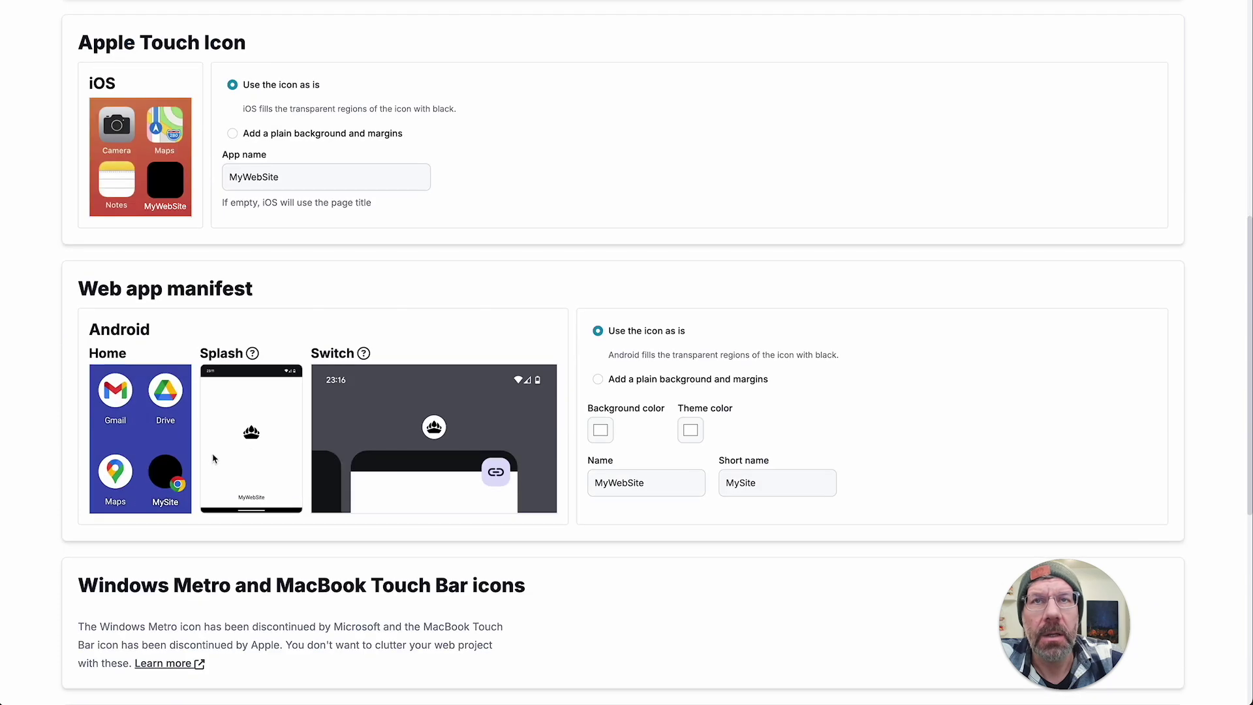
scroll(267, 426, "up", 8)
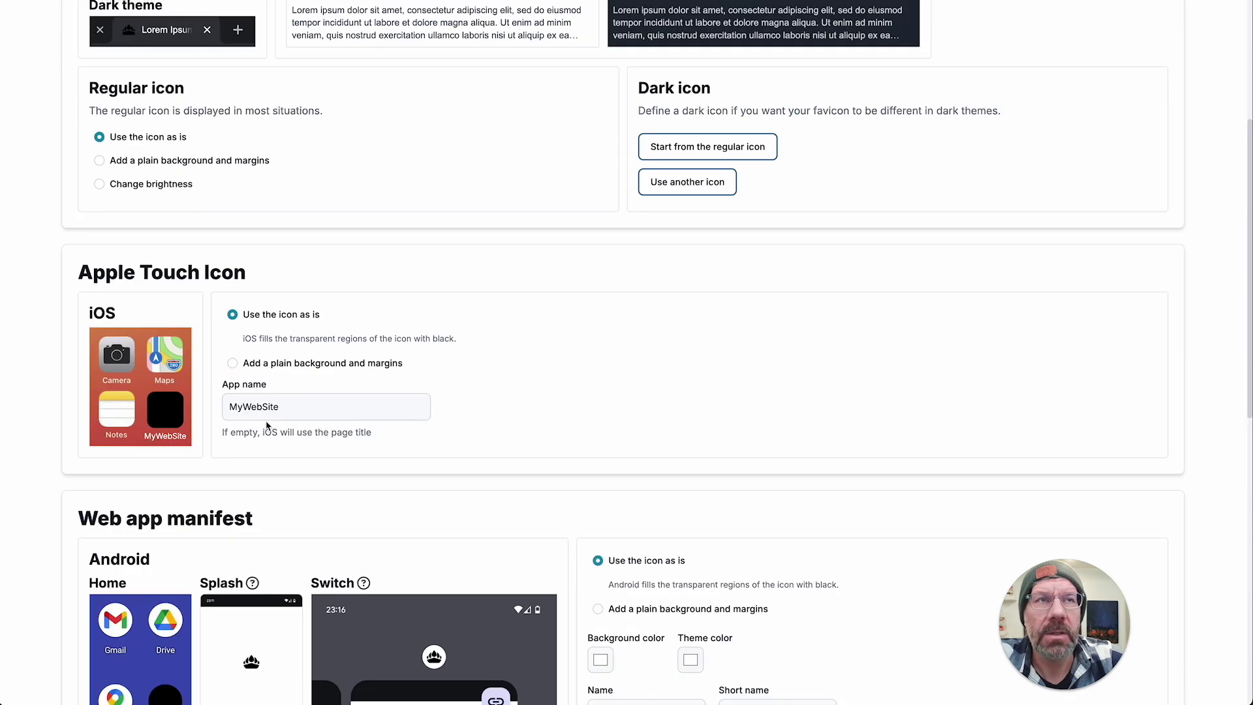
scroll(267, 426, "up", 1)
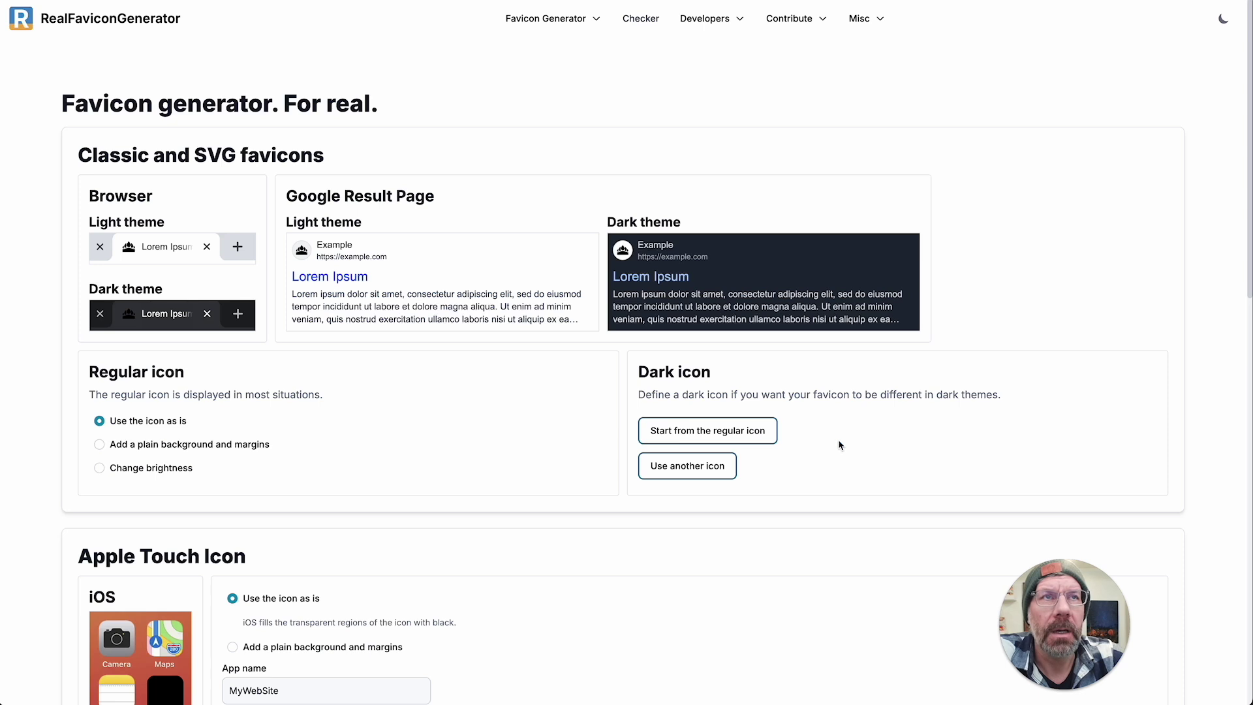
left_click(682, 432)
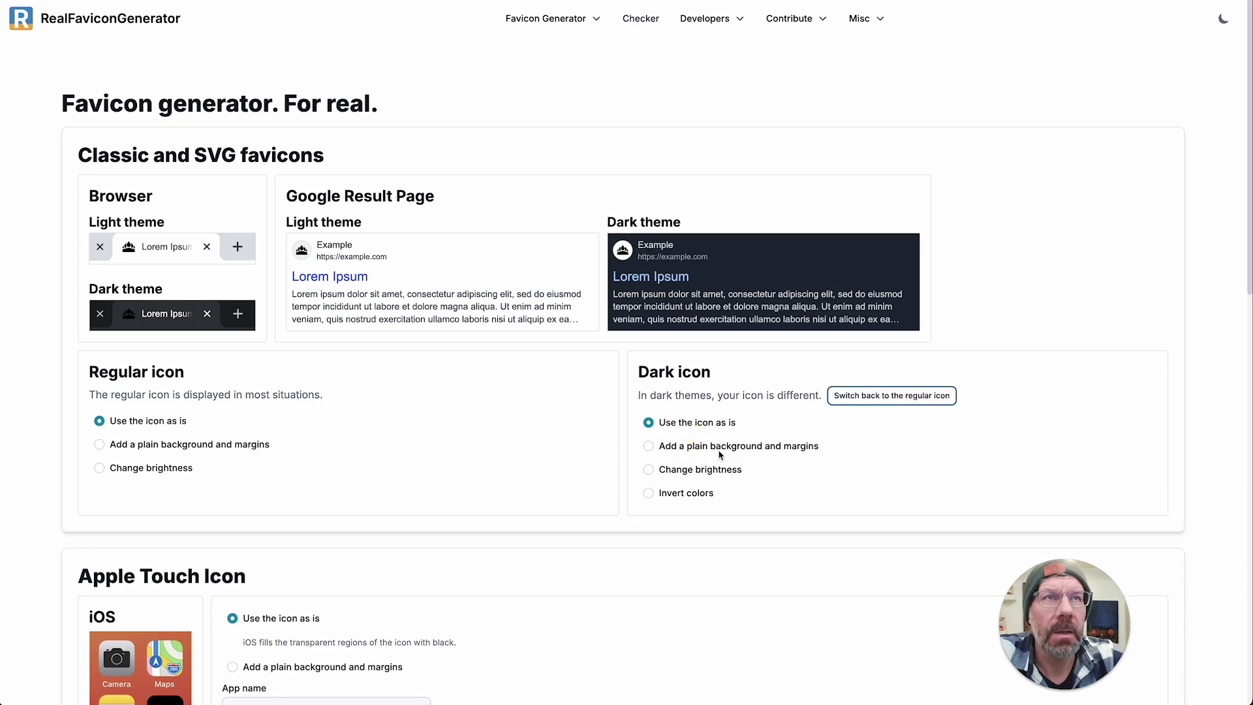
left_click(697, 496)
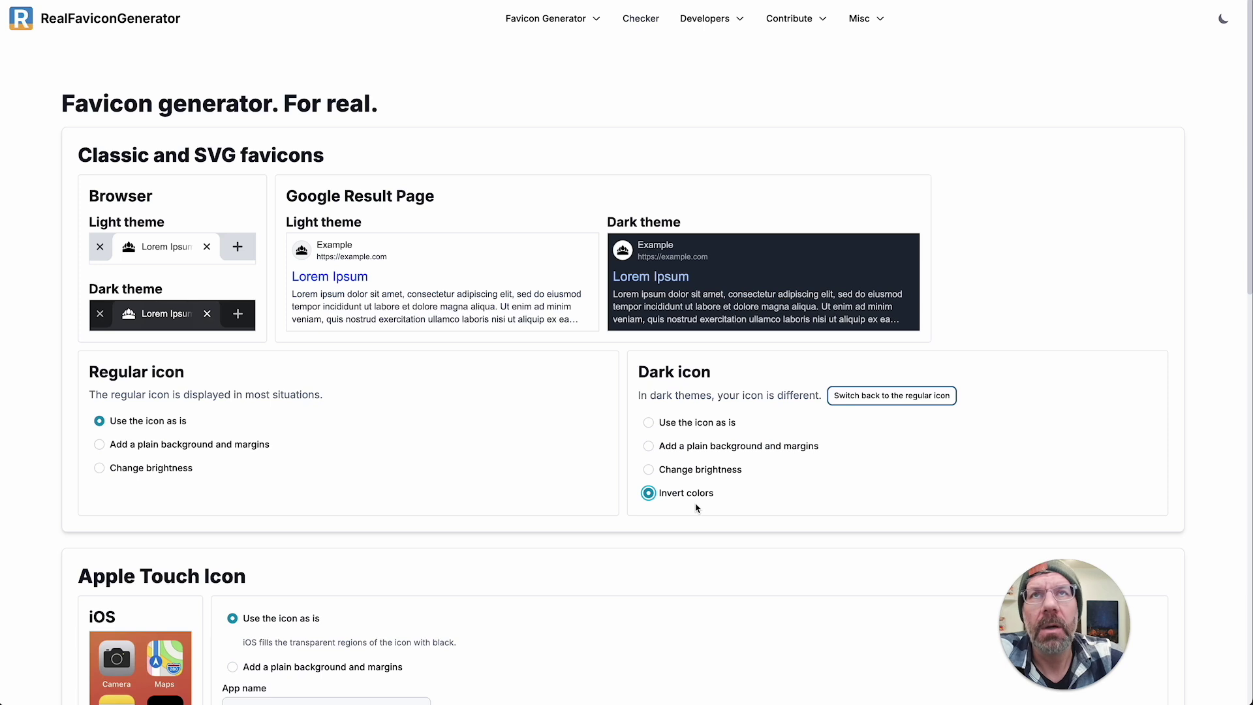
Try a plain #c6ff8a background with a larger corner radius on the dark icon, and return it to inverted colors
left_click(687, 449)
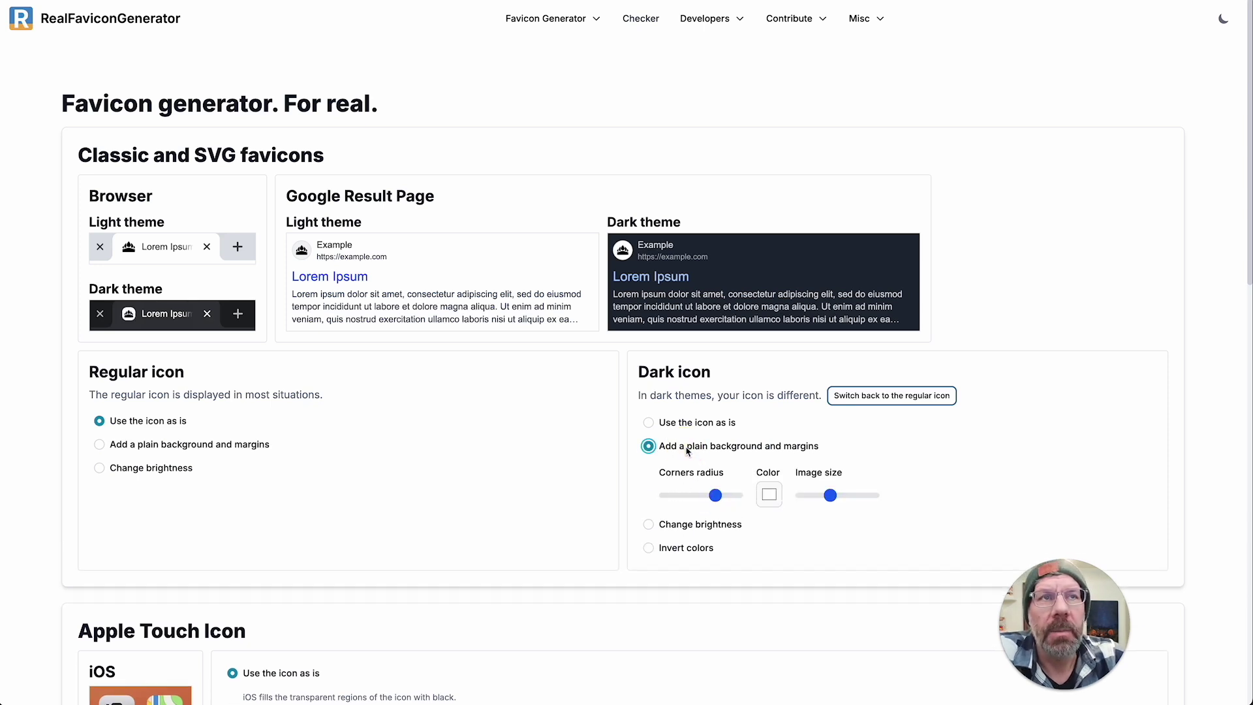
left_click_drag(717, 497, 771, 500)
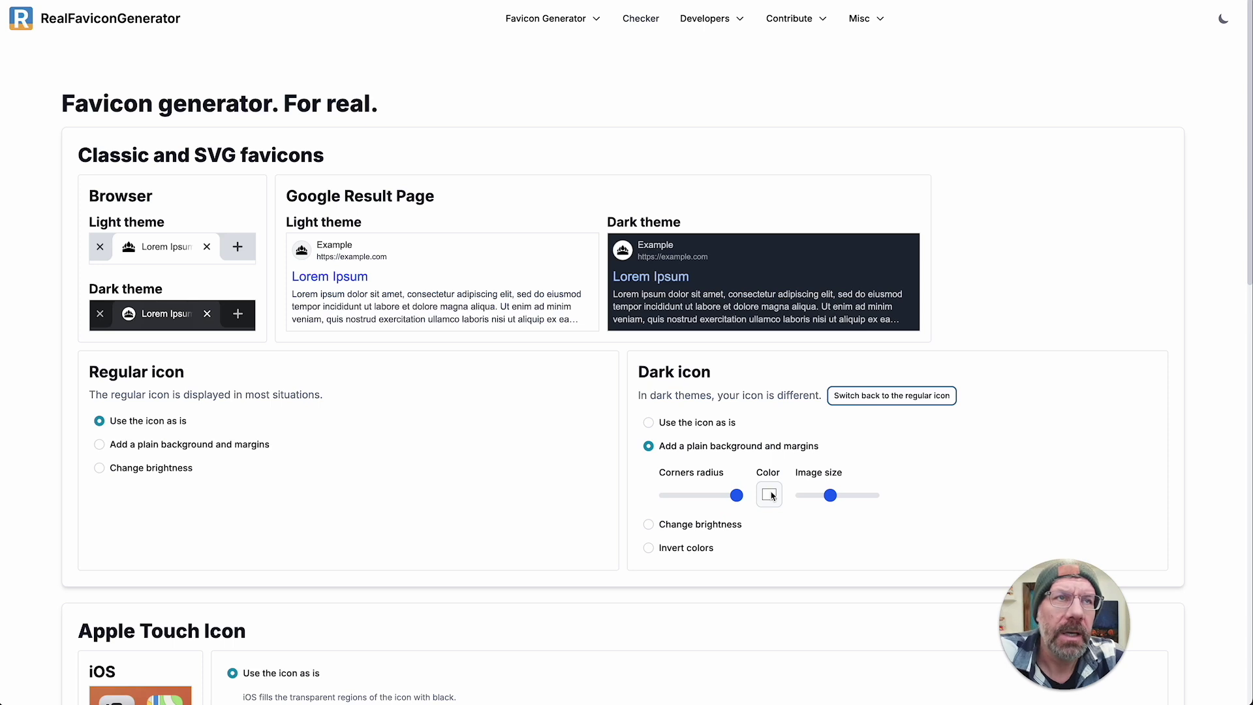
left_click(771, 497)
left_click_drag(736, 561, 763, 517)
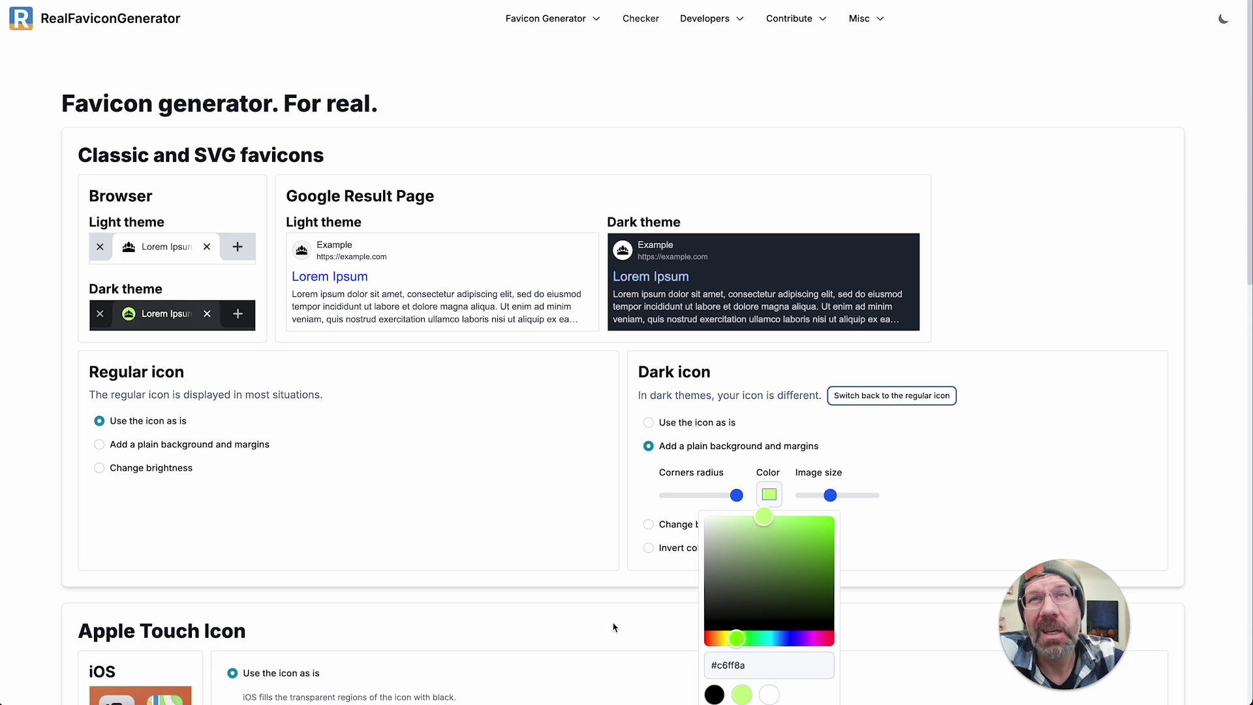
left_click(665, 529)
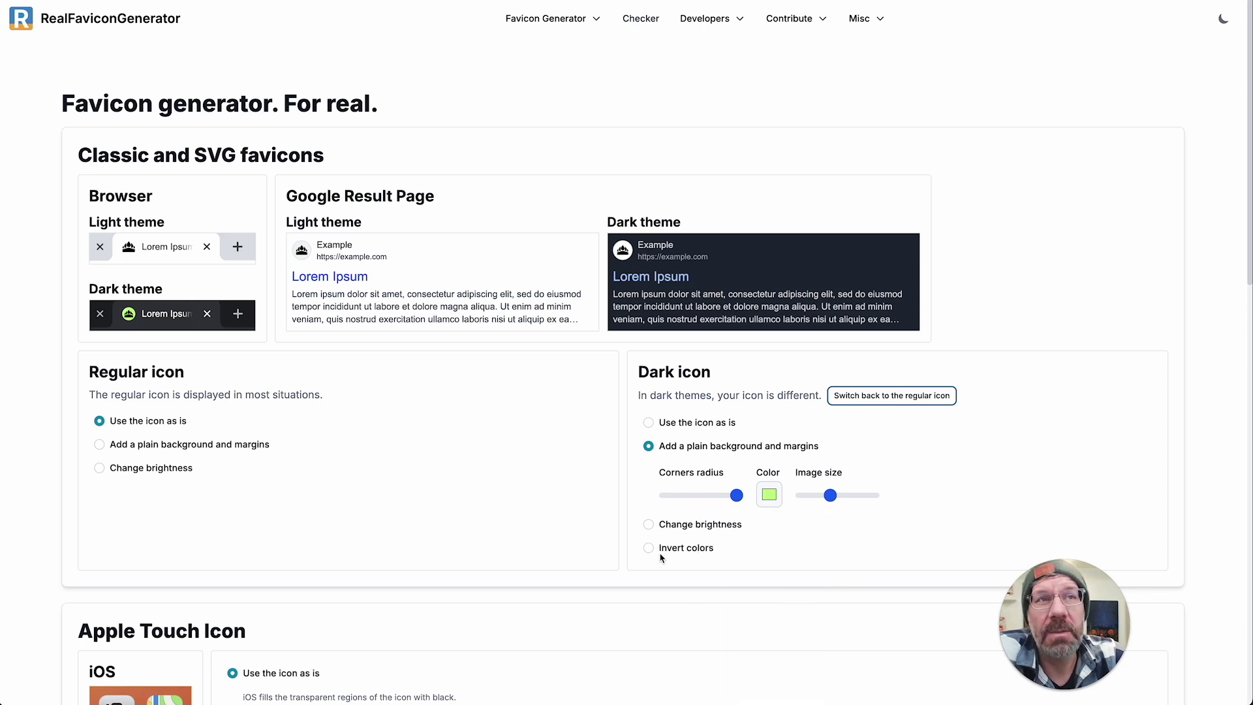
left_click(651, 550)
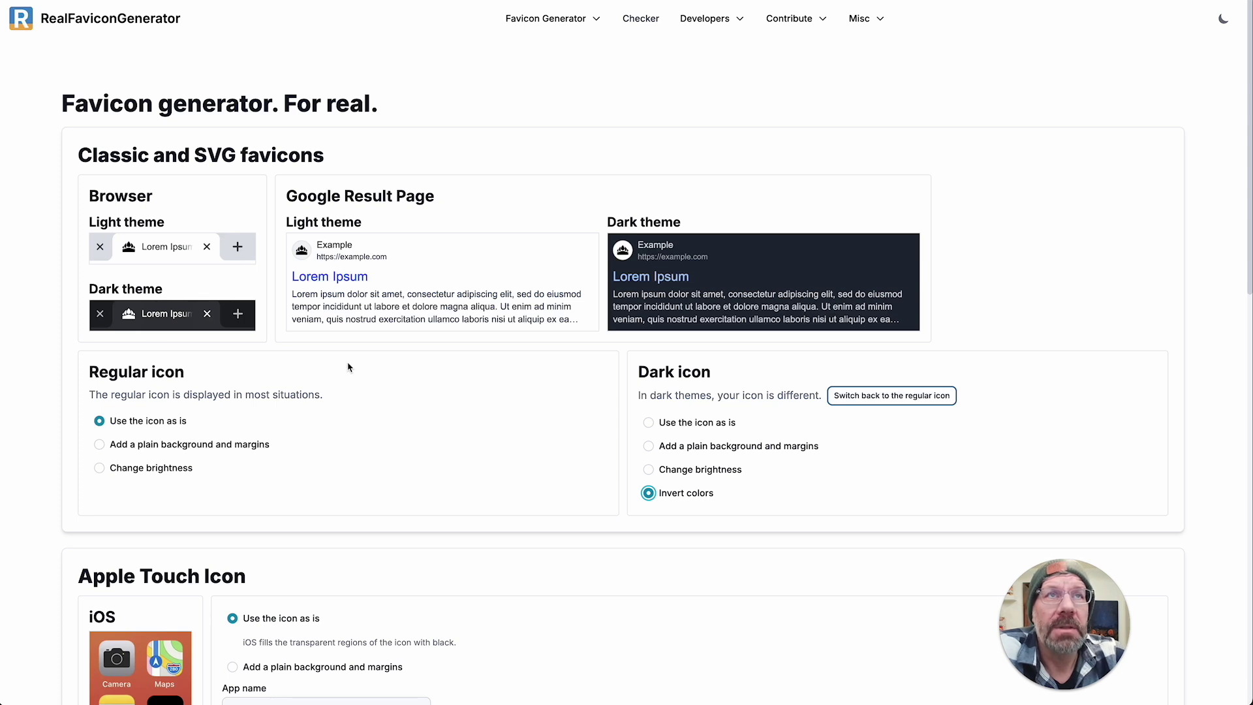
Give the Apple Touch icon a plain background, a larger image size and the app name "Test Icon"
scroll(355, 371, "down", 2)
scroll(358, 372, "down", 2)
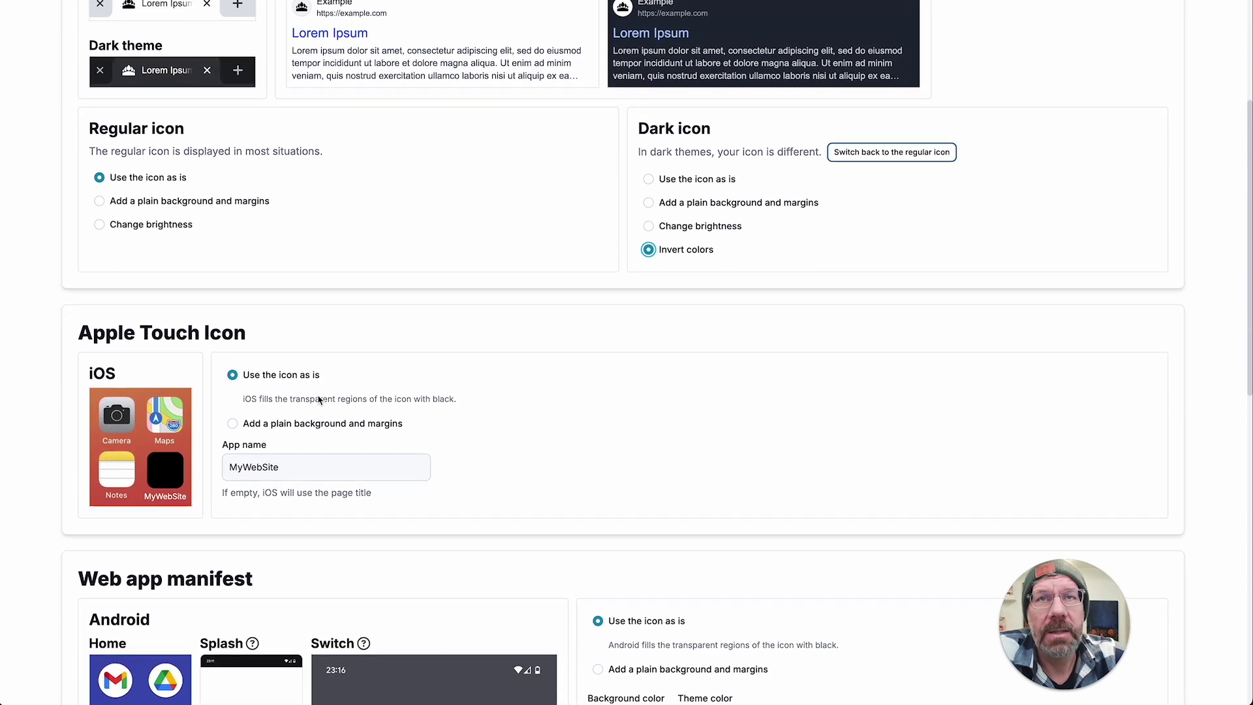
left_click(232, 423)
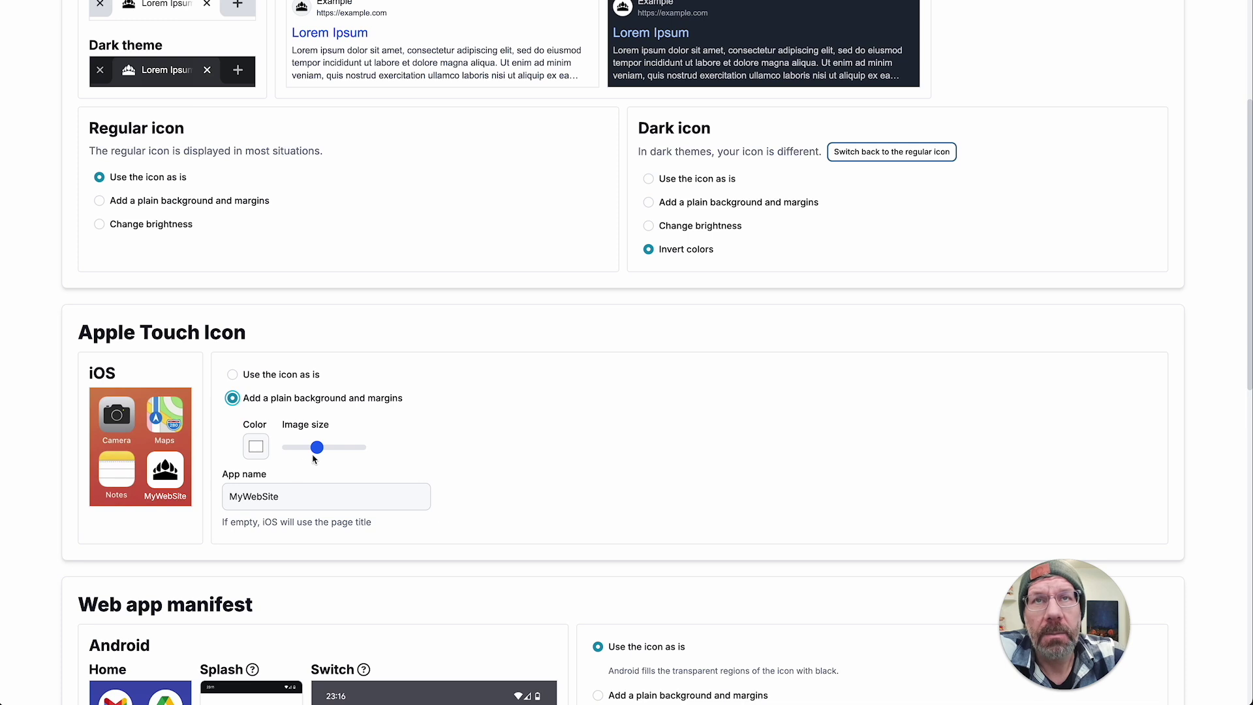
left_click_drag(317, 450, 202, 467)
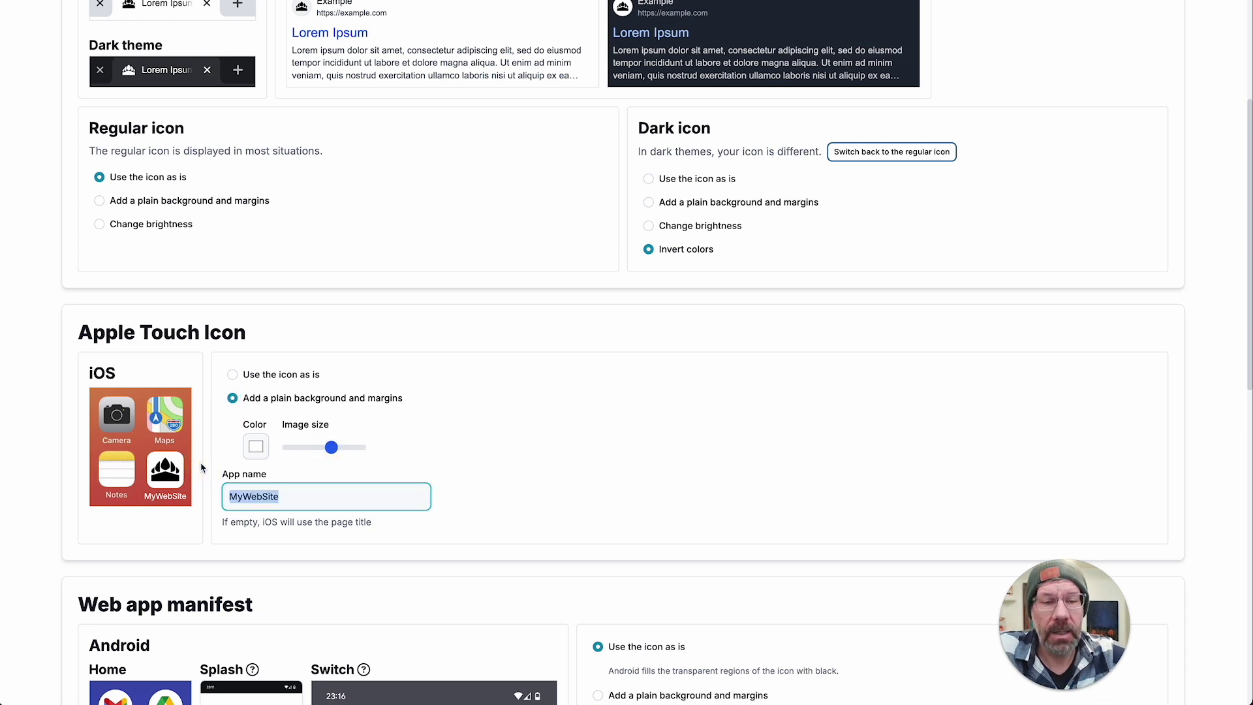
type("Test Icon")
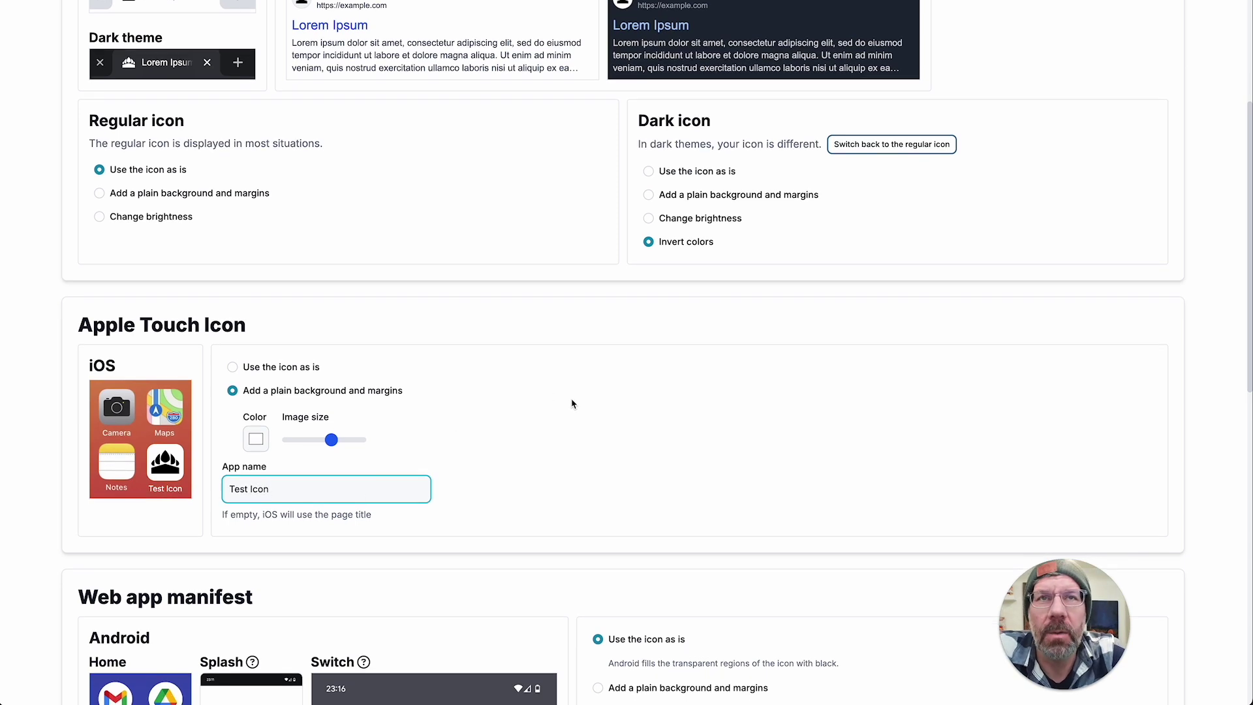
Give the web app manifest icon a plain background and margins, with both name and short name set to "Test Icon"
scroll(573, 400, "down", 6)
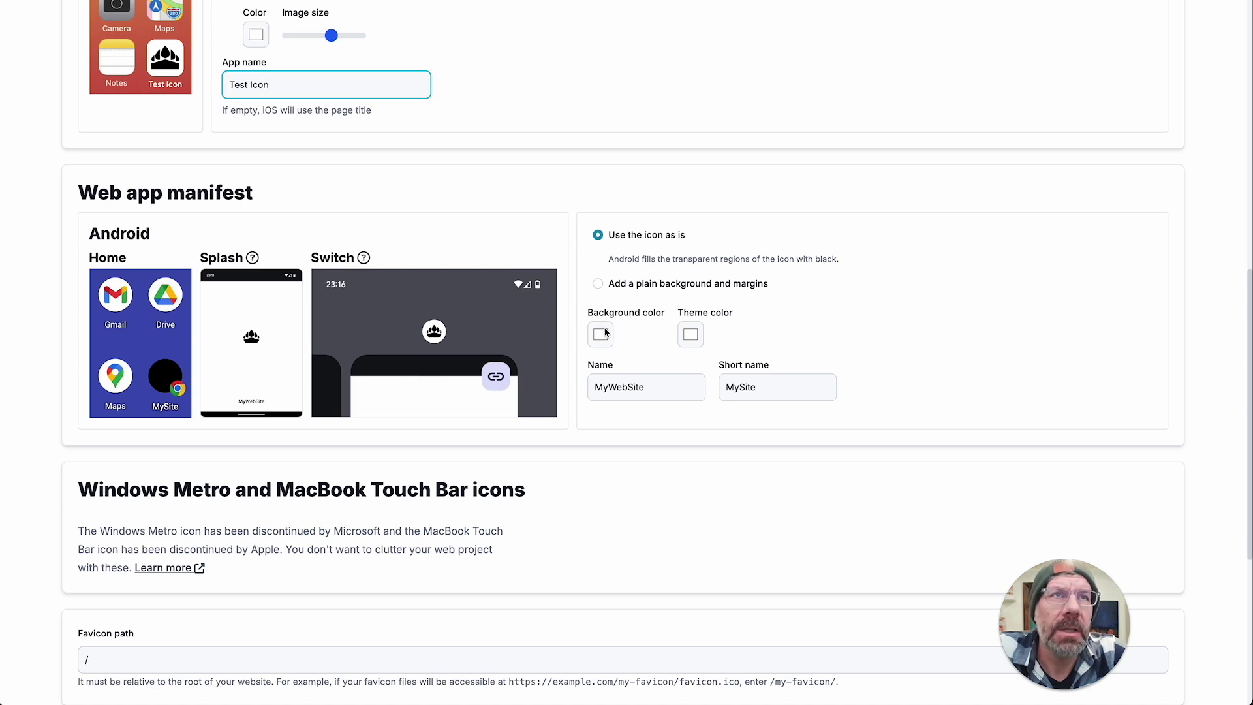
left_click(599, 285)
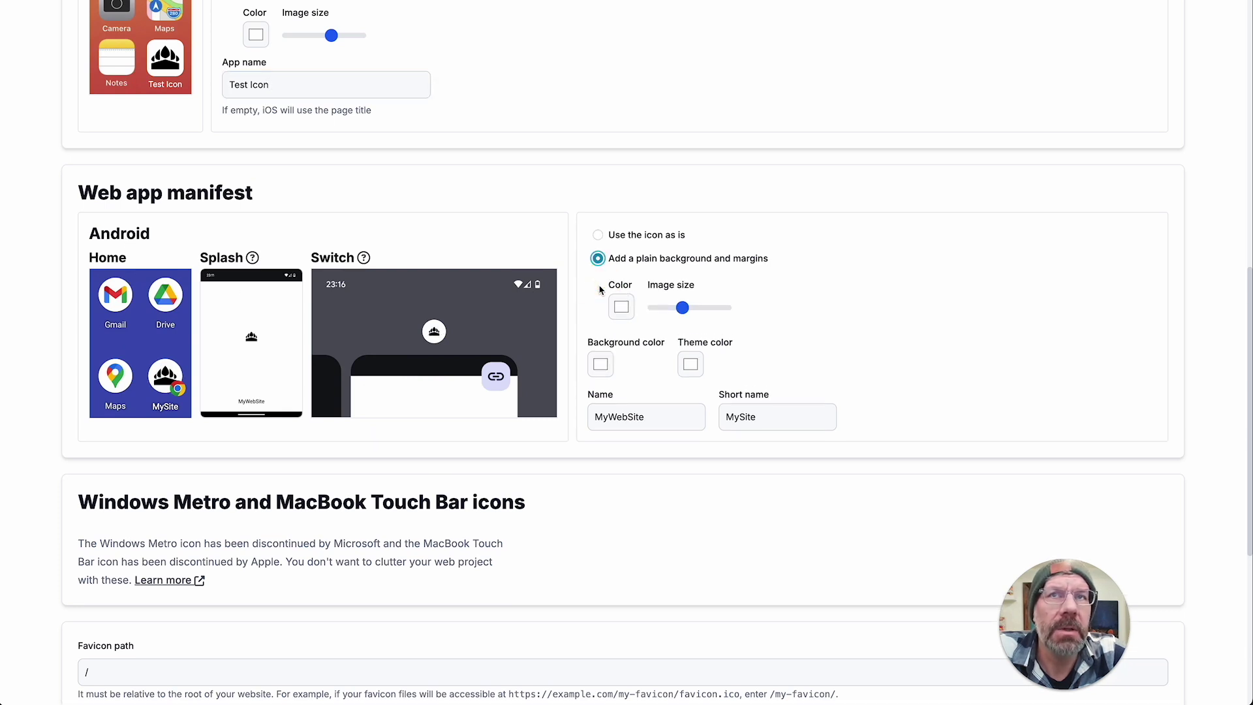
double_click(633, 418)
type("T")
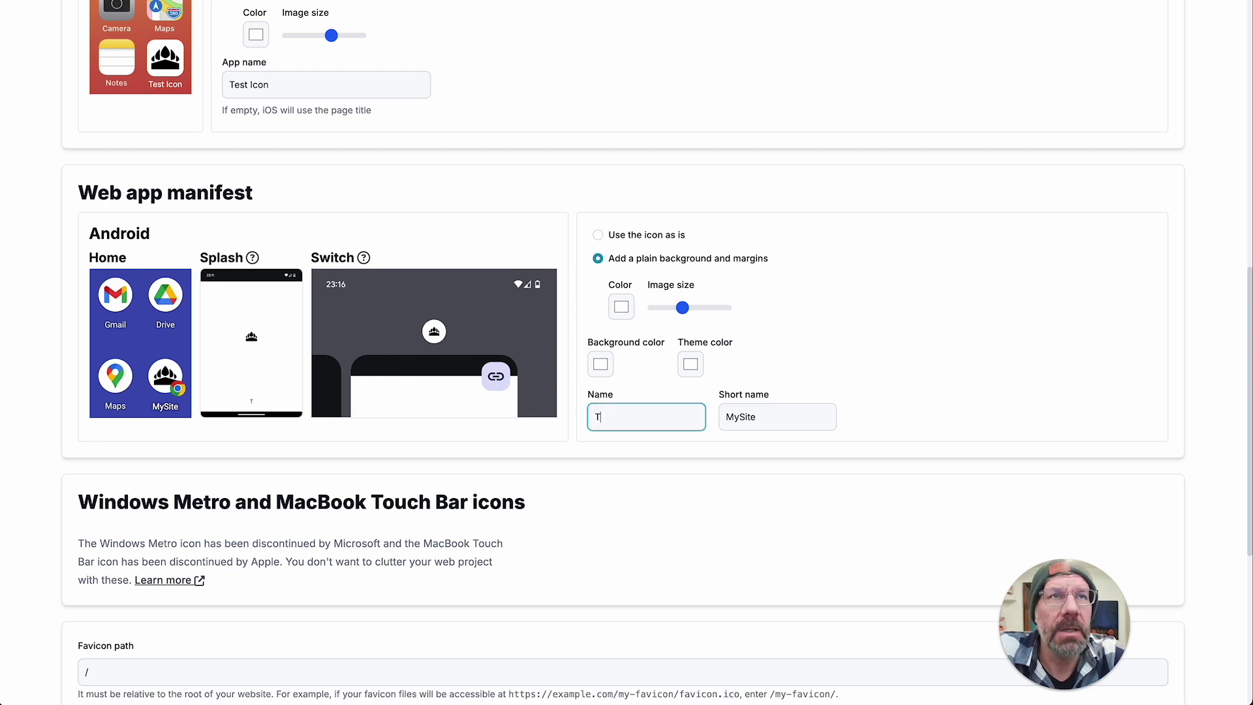
type("est Icon")
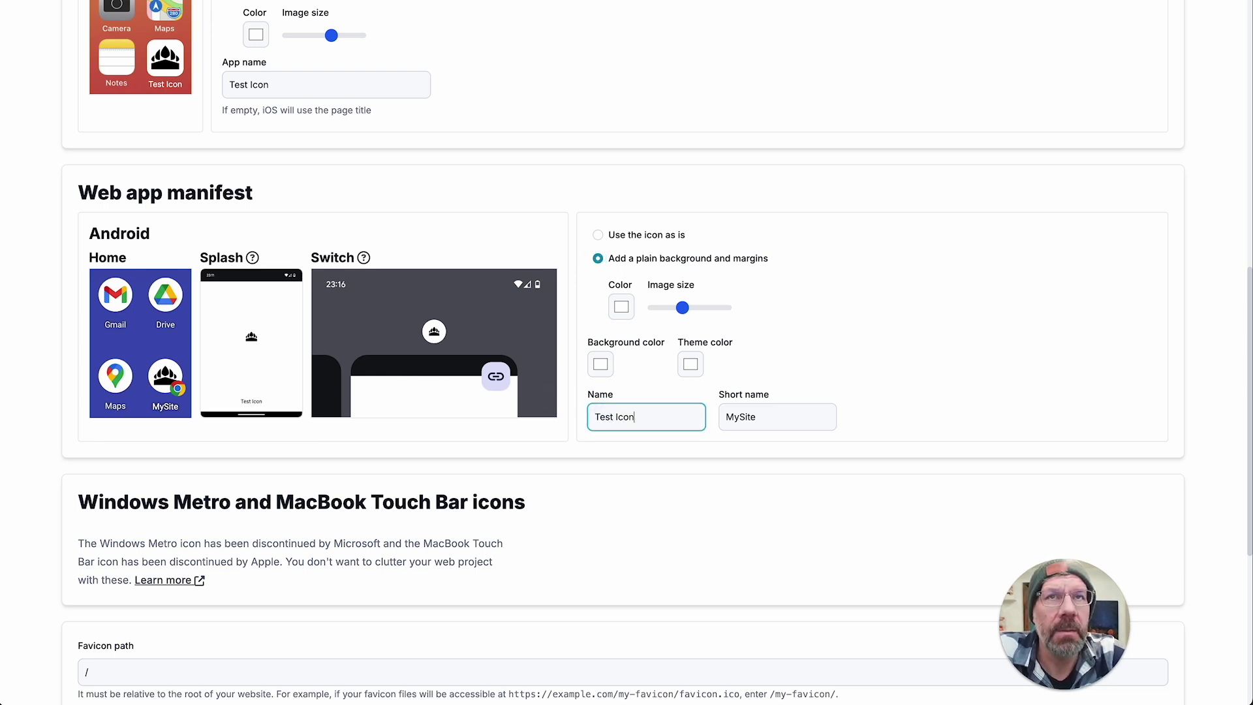
key("Tab")
type("Test Icon")
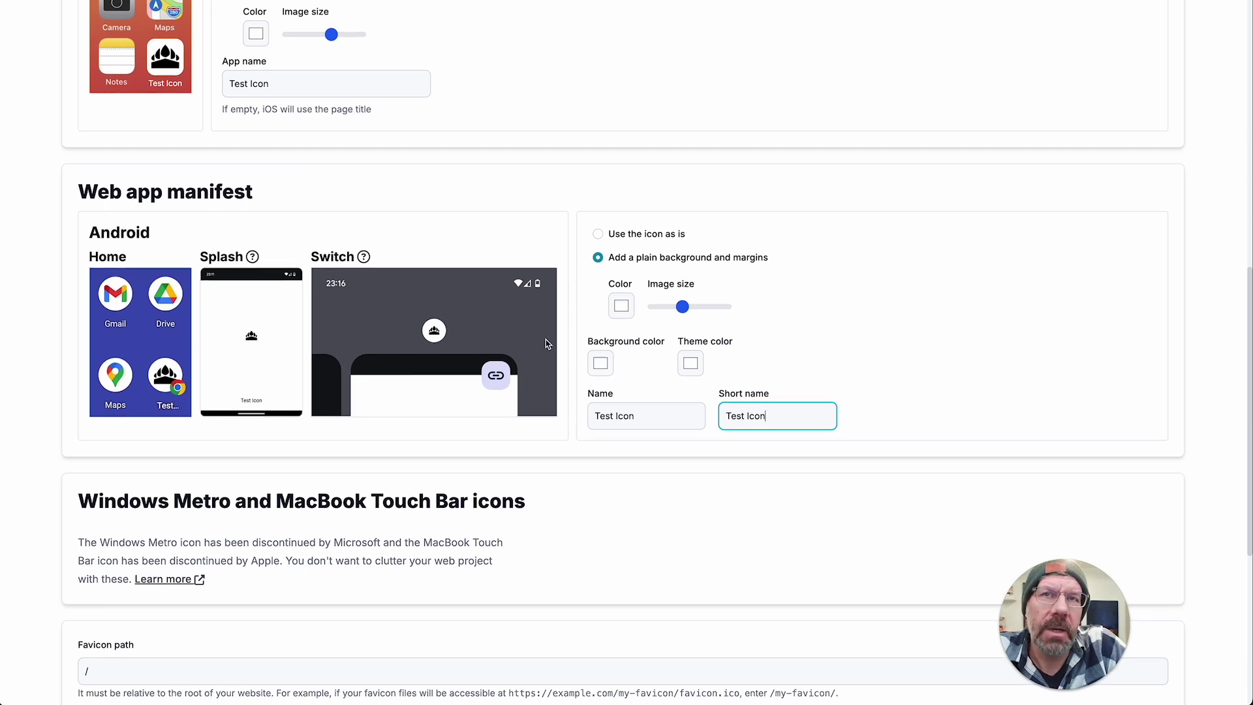
Set the favicon path to /wp-content/uploads/favicon/ and generate the favicon package
scroll(551, 342, "down", 3)
scroll(600, 335, "up", 4)
scroll(600, 335, "down", 4)
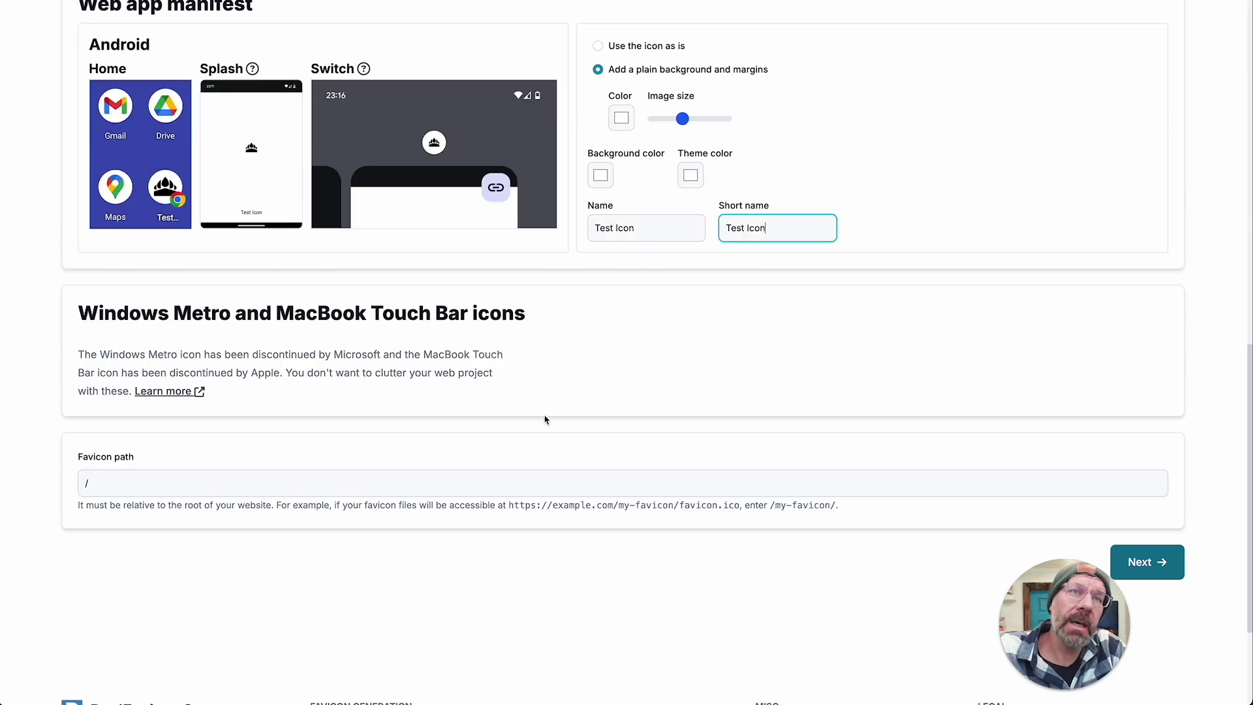
left_click(498, 493)
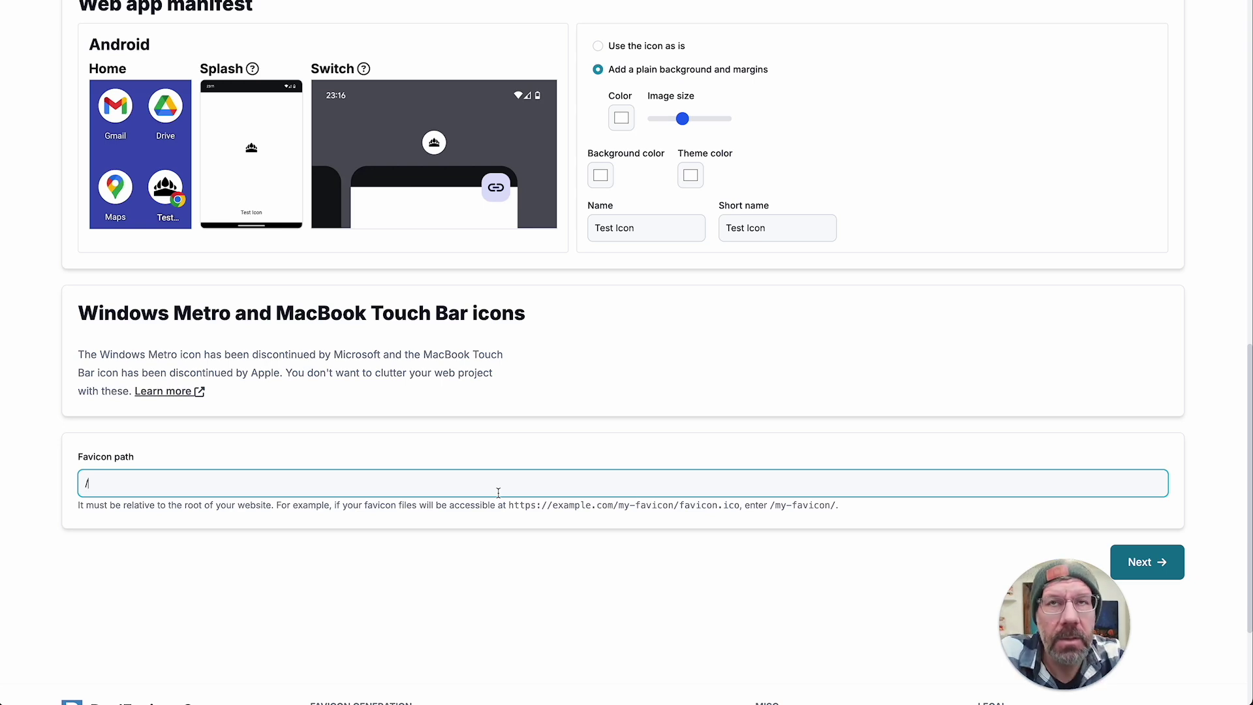
type("wp-content")
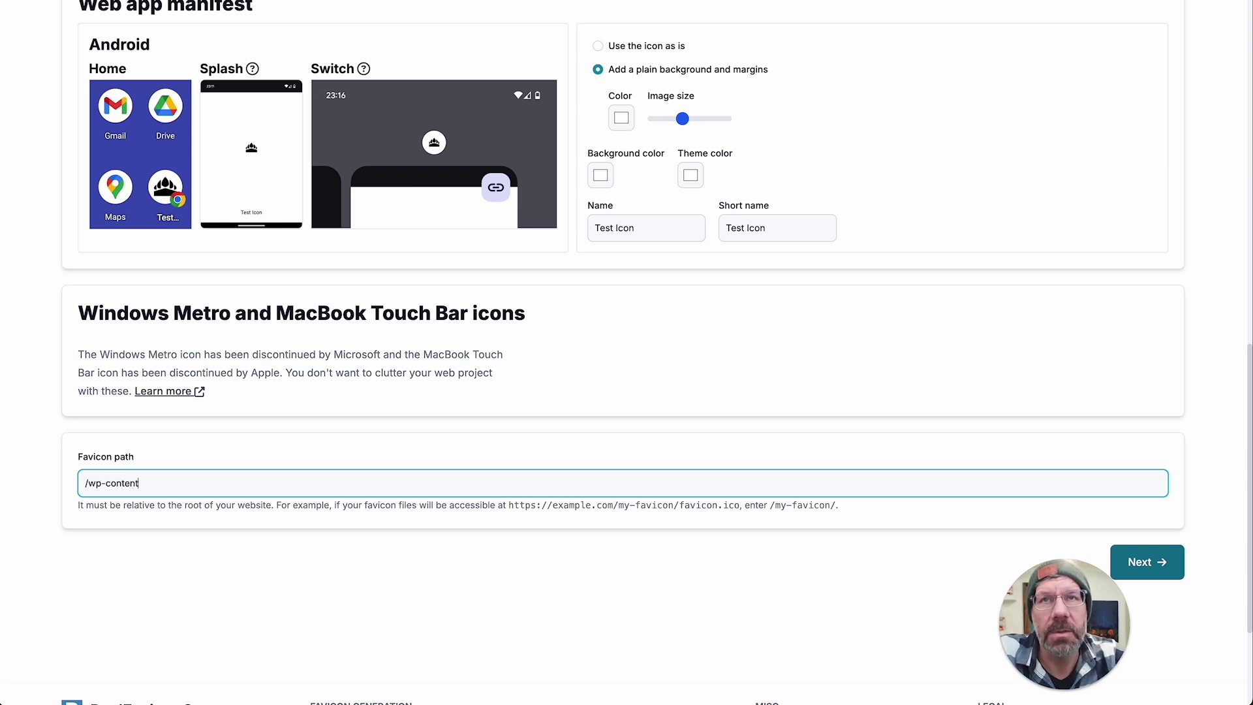
type("/up")
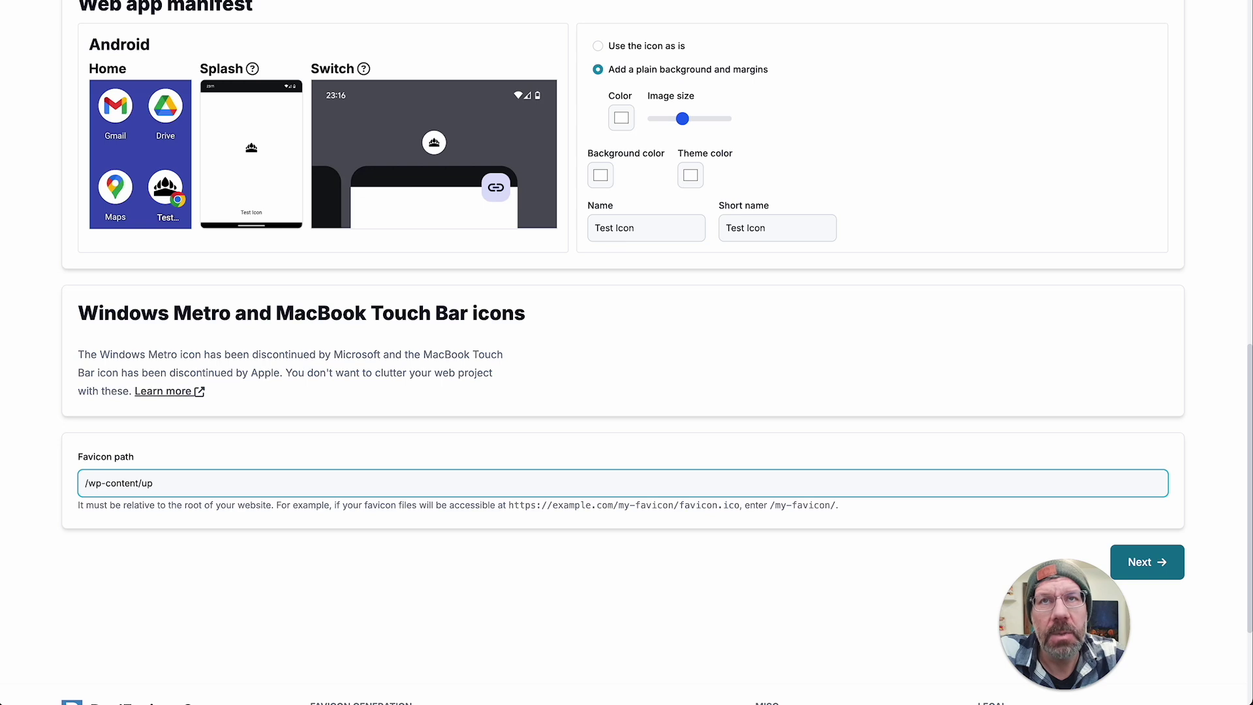
type("loads/f")
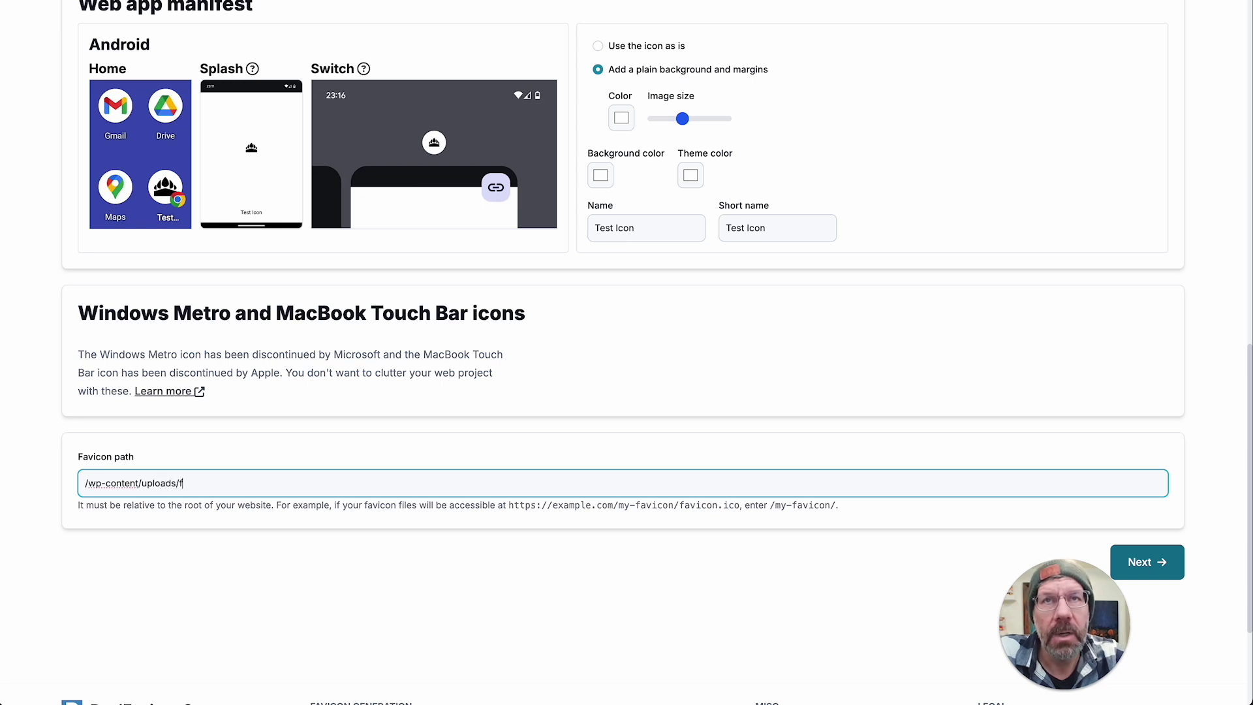
type("avicon/")
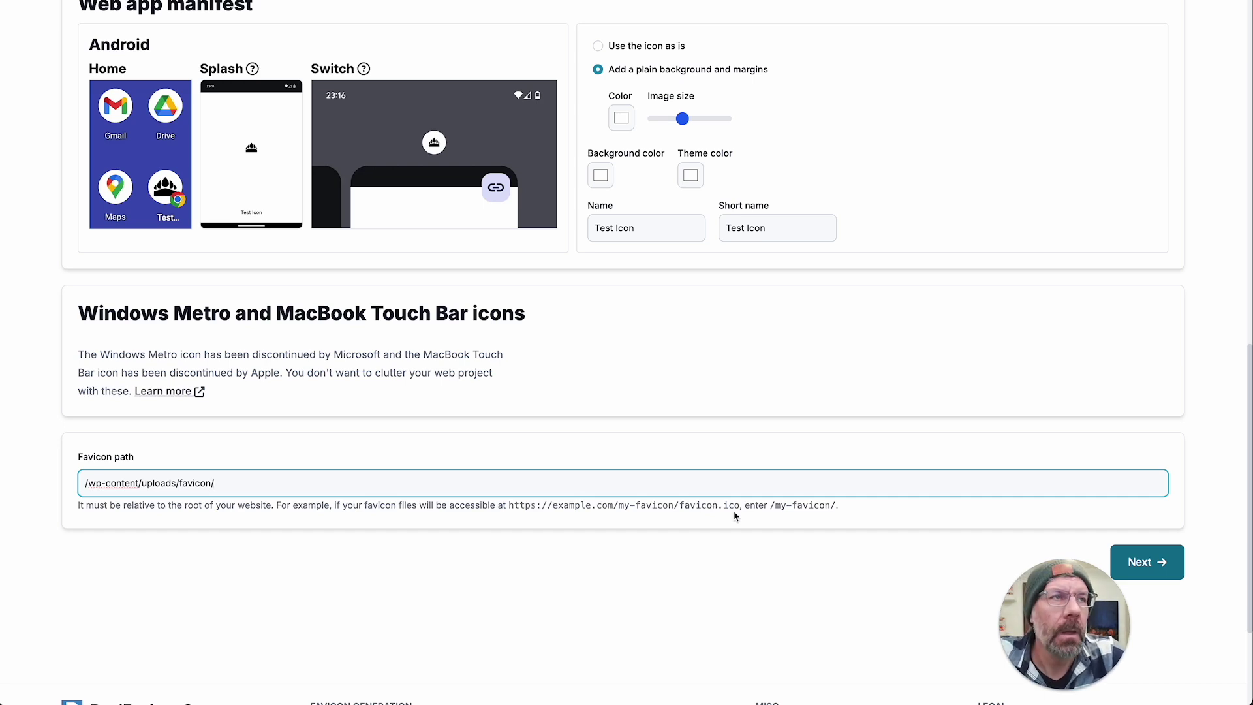
left_click_drag(233, 484, 68, 483)
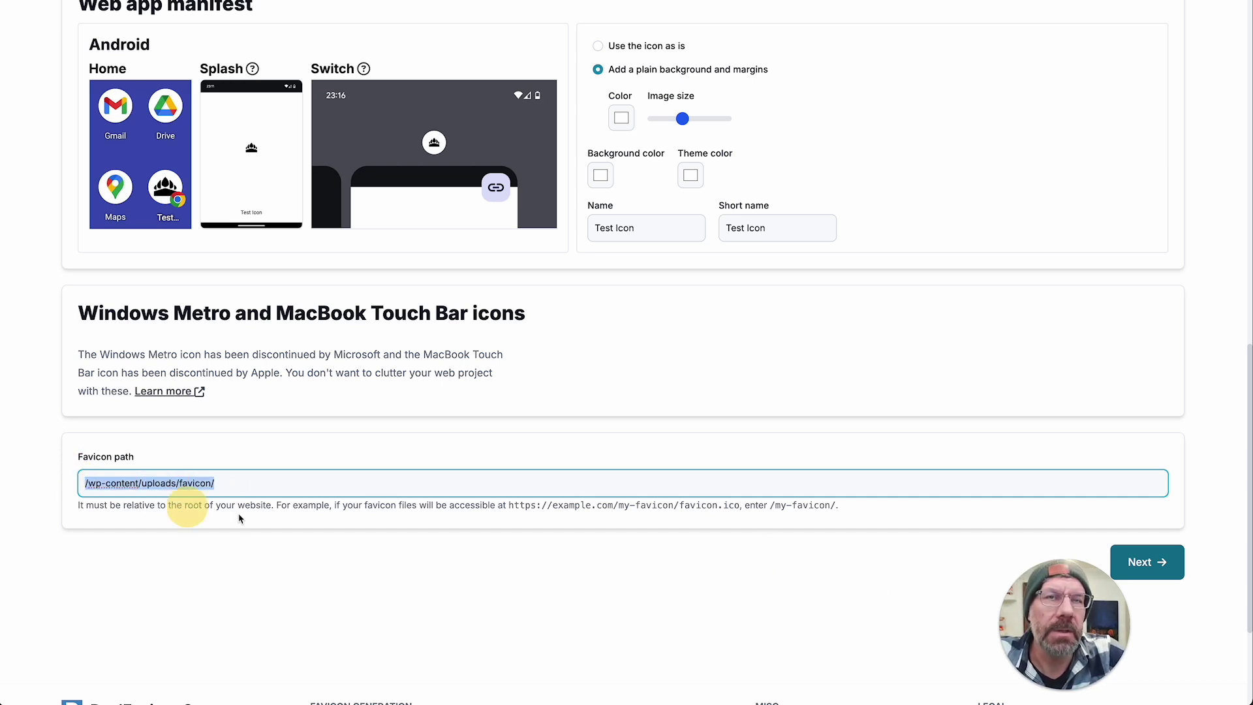
left_click(1162, 570)
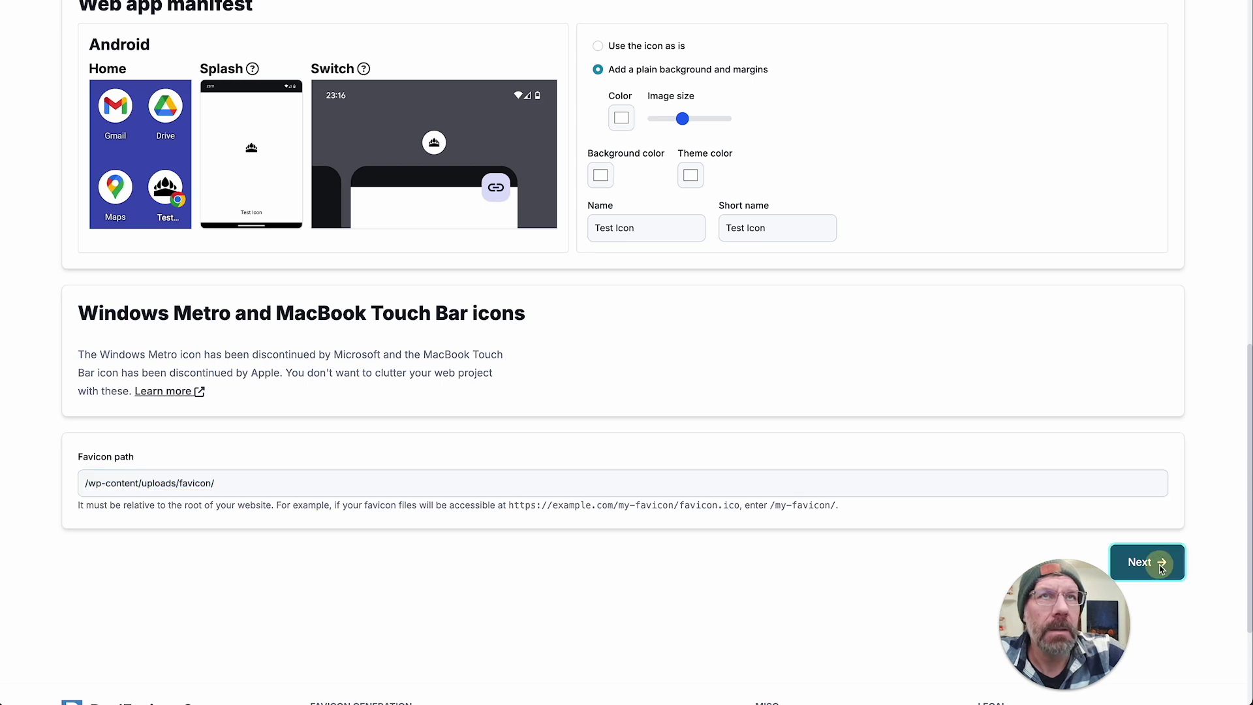
Download the favicon package and copy all six lines of the generated HTML head code
scroll(521, 389, "down", 1)
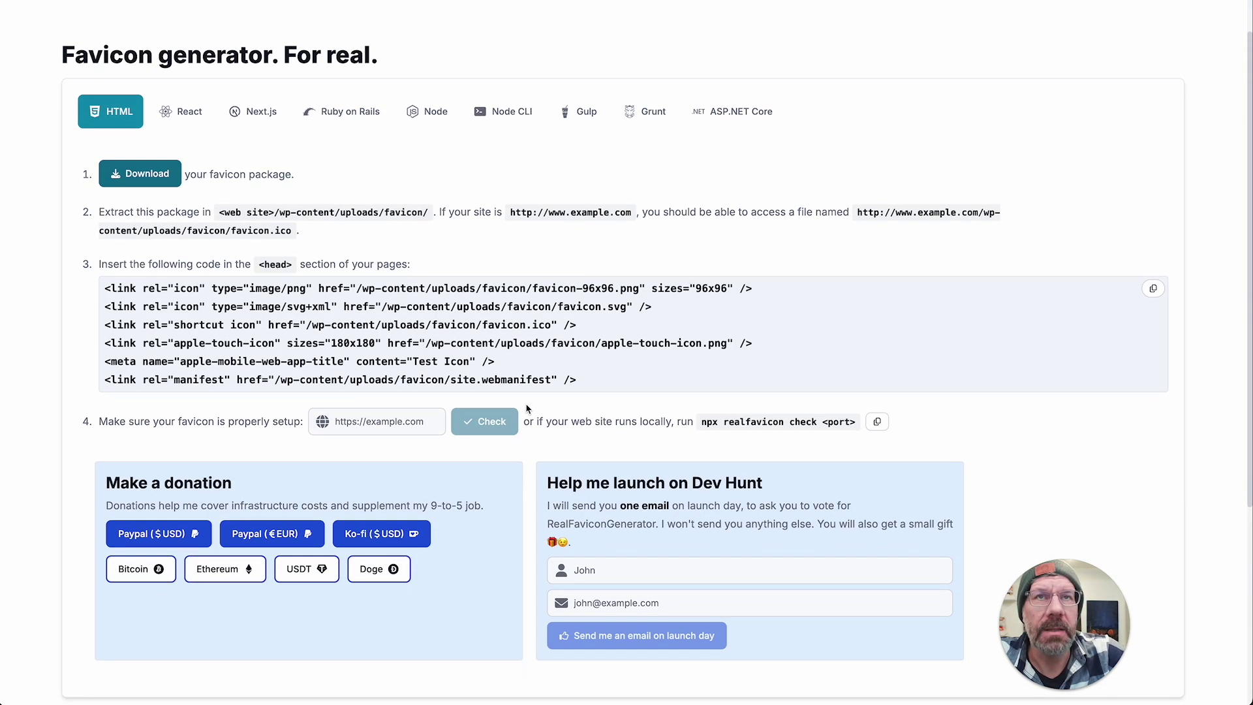
left_click(145, 179)
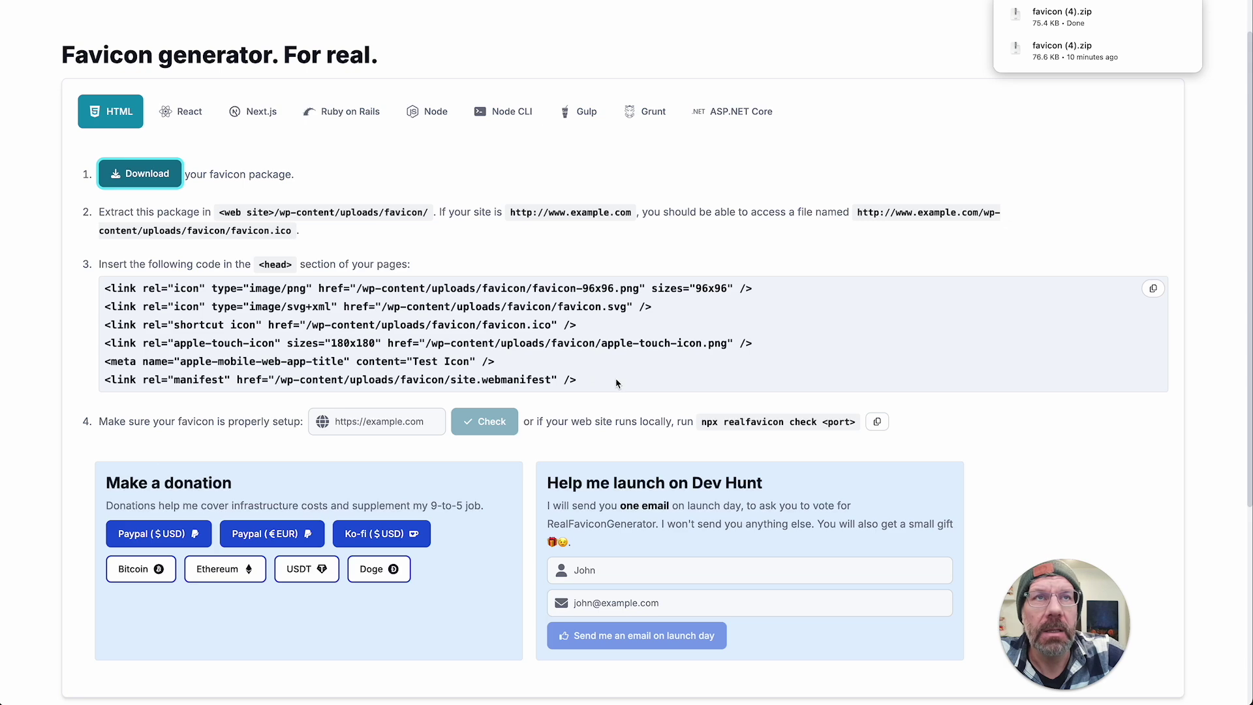
left_click_drag(581, 380, 78, 291)
key("ctrl+c")
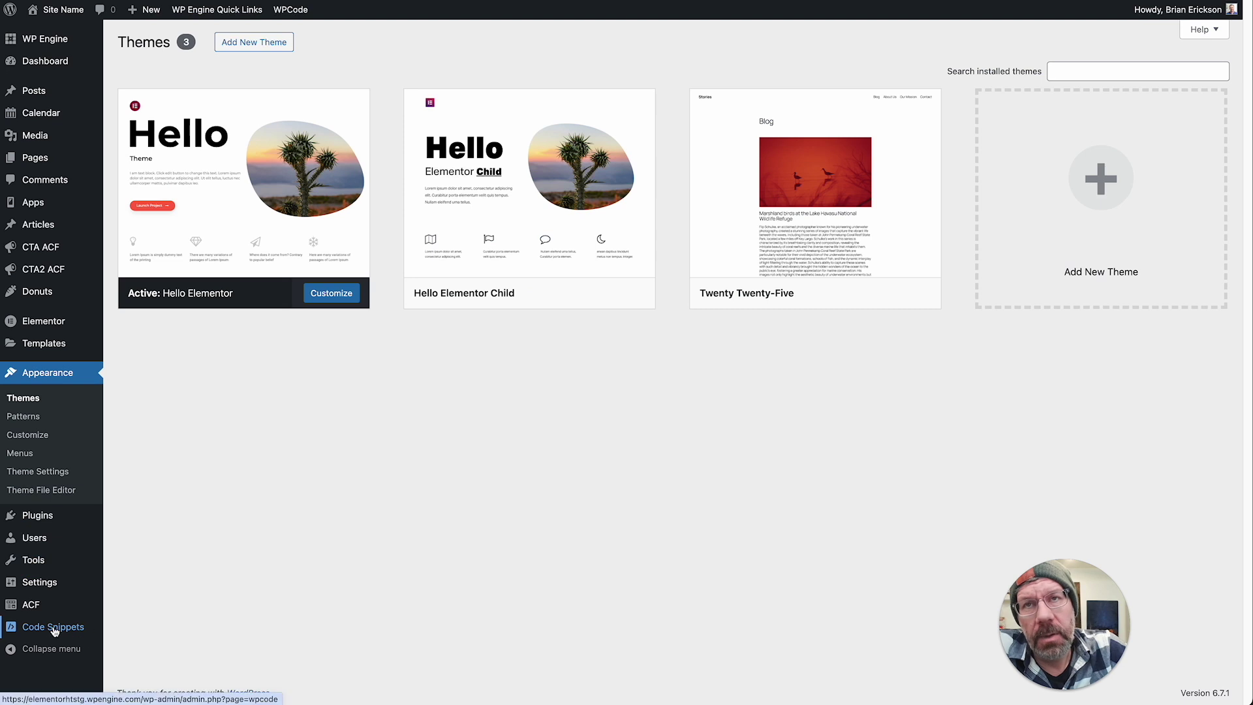
In the WordPress admin, create a new Elementor custom code entry titled "HTML: Favicon"
mouse_move(73, 635)
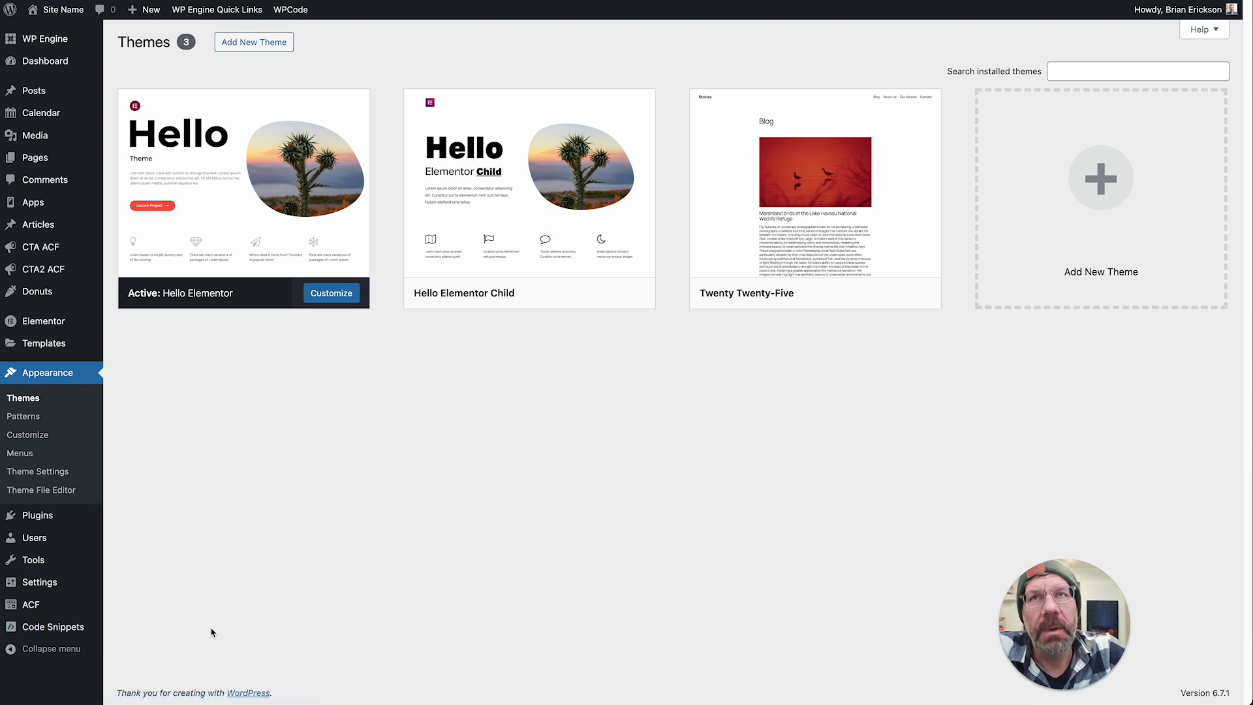
mouse_move(72, 331)
left_click(168, 398)
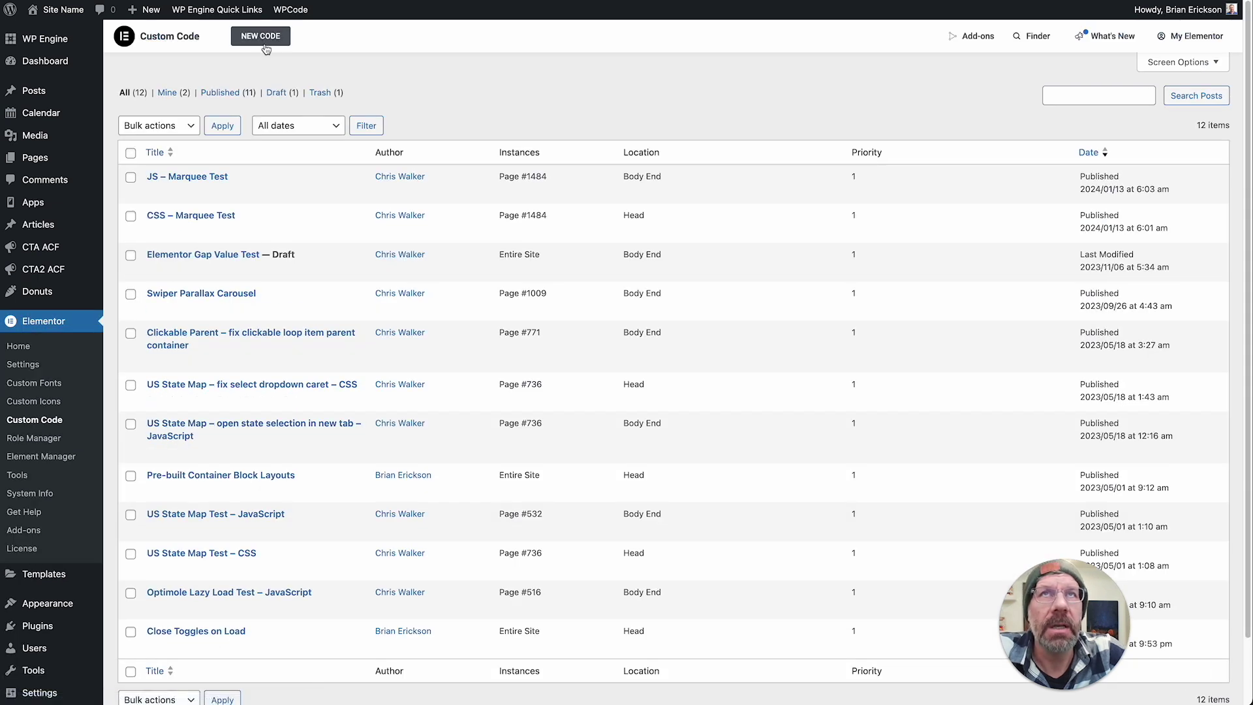
left_click(261, 36)
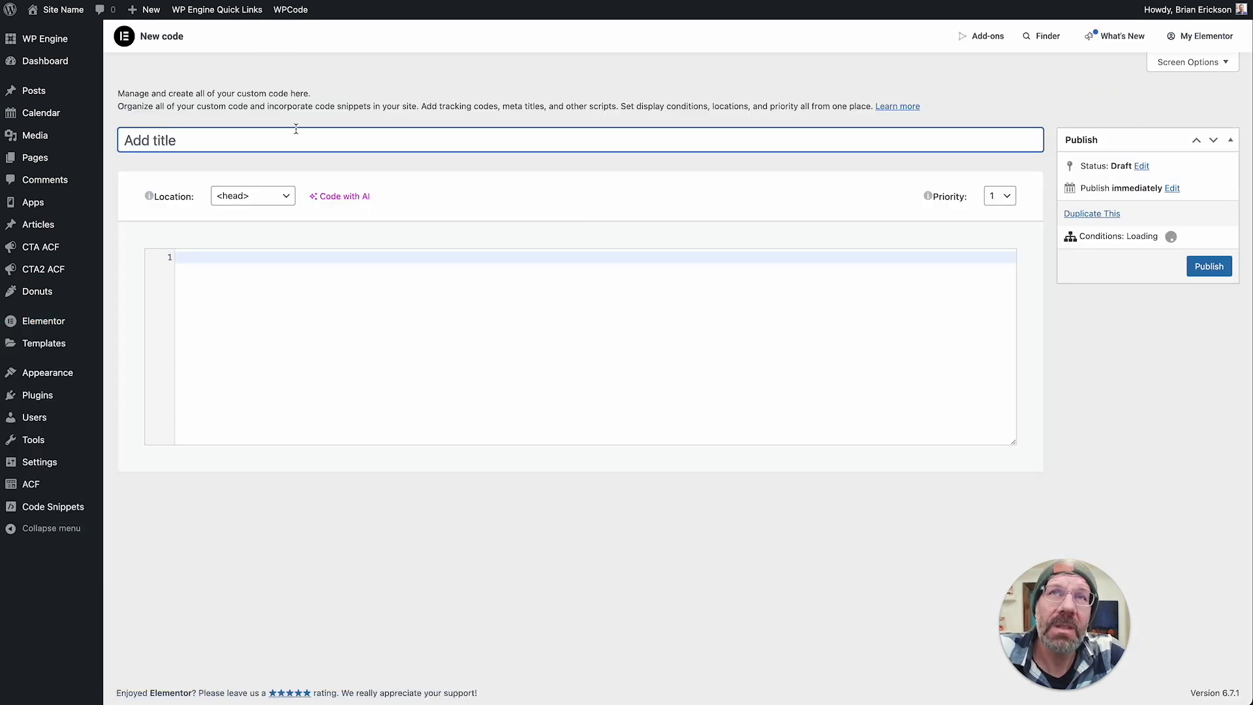
type("HTML")
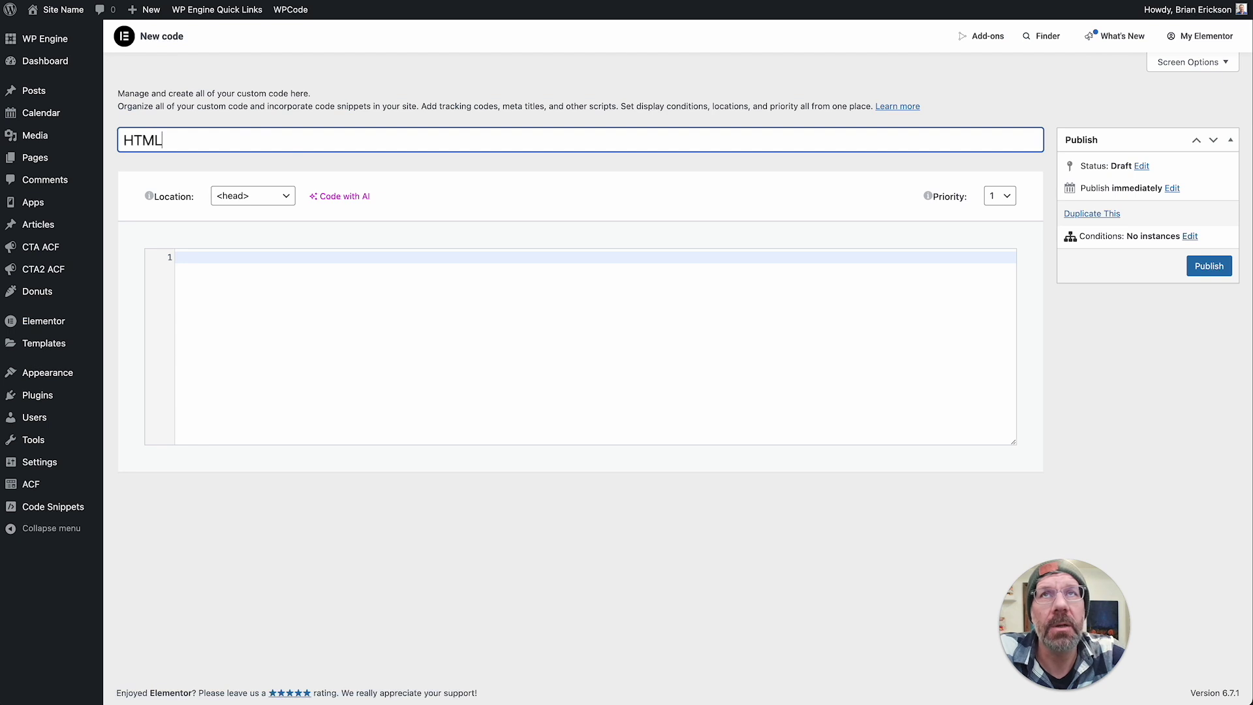
type(": Favicon")
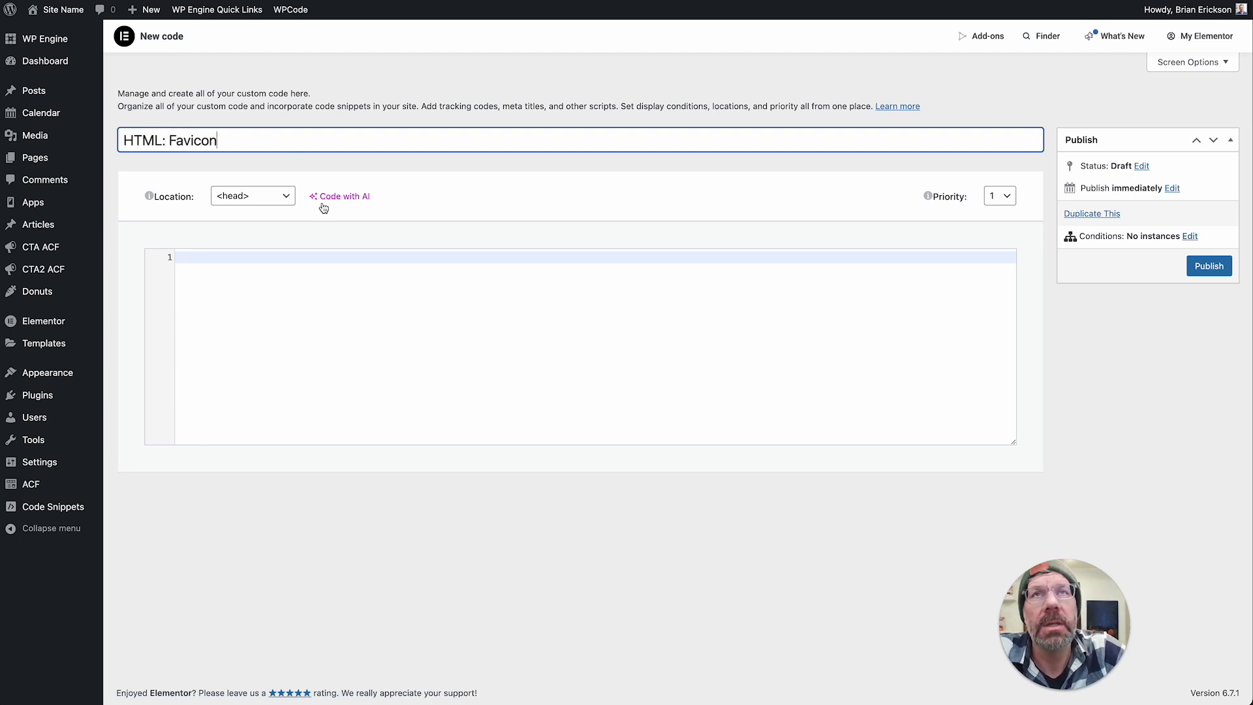
Paste the copied favicon code into the custom code entry and publish it for the entire site
left_click(271, 300)
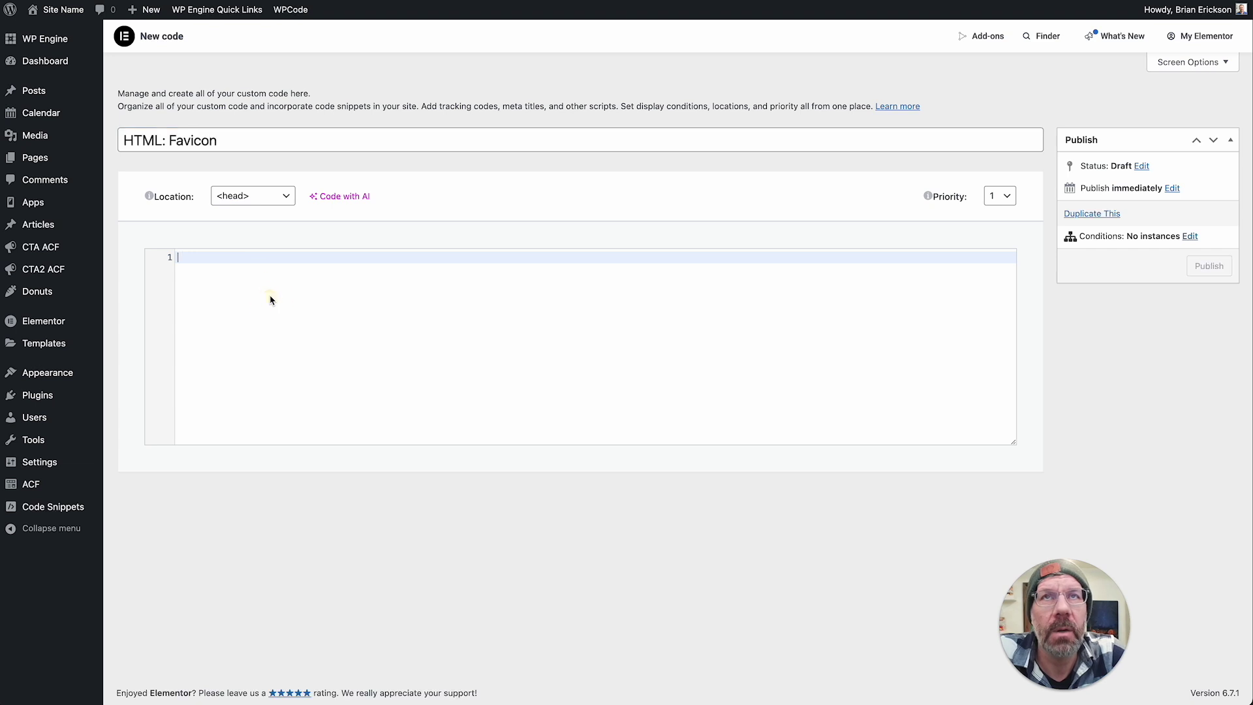
key("ctrl+v")
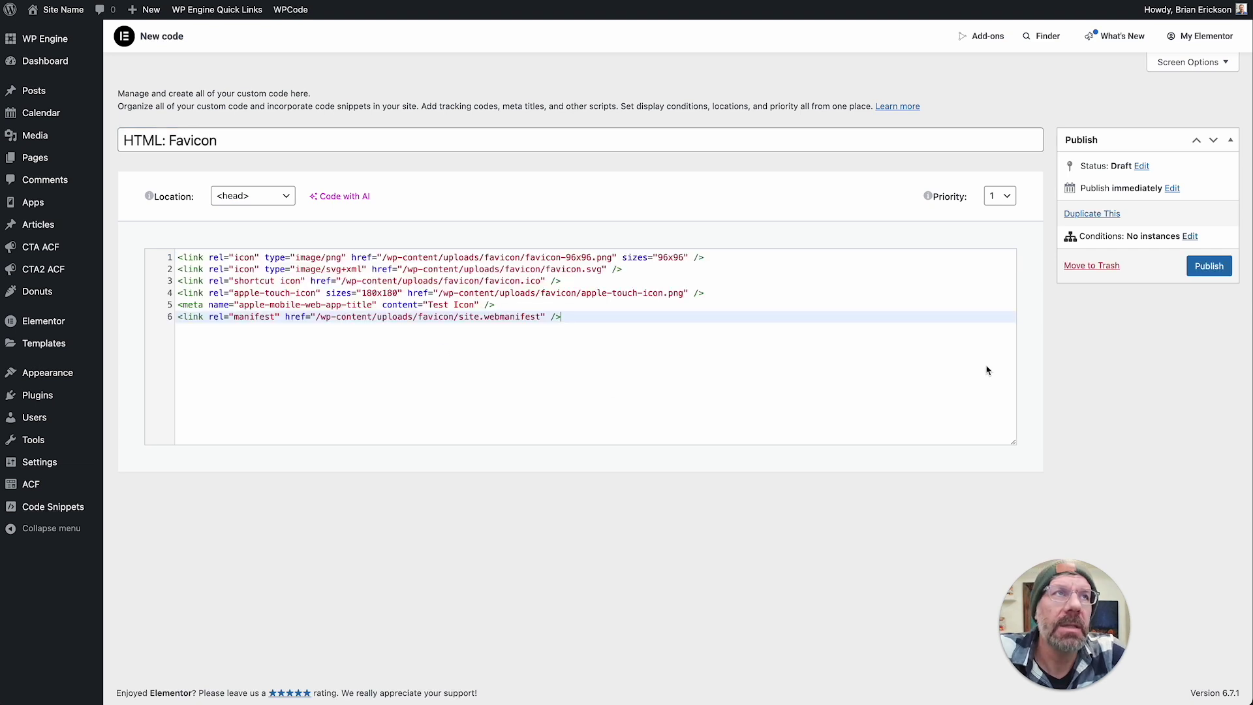
left_click(1209, 266)
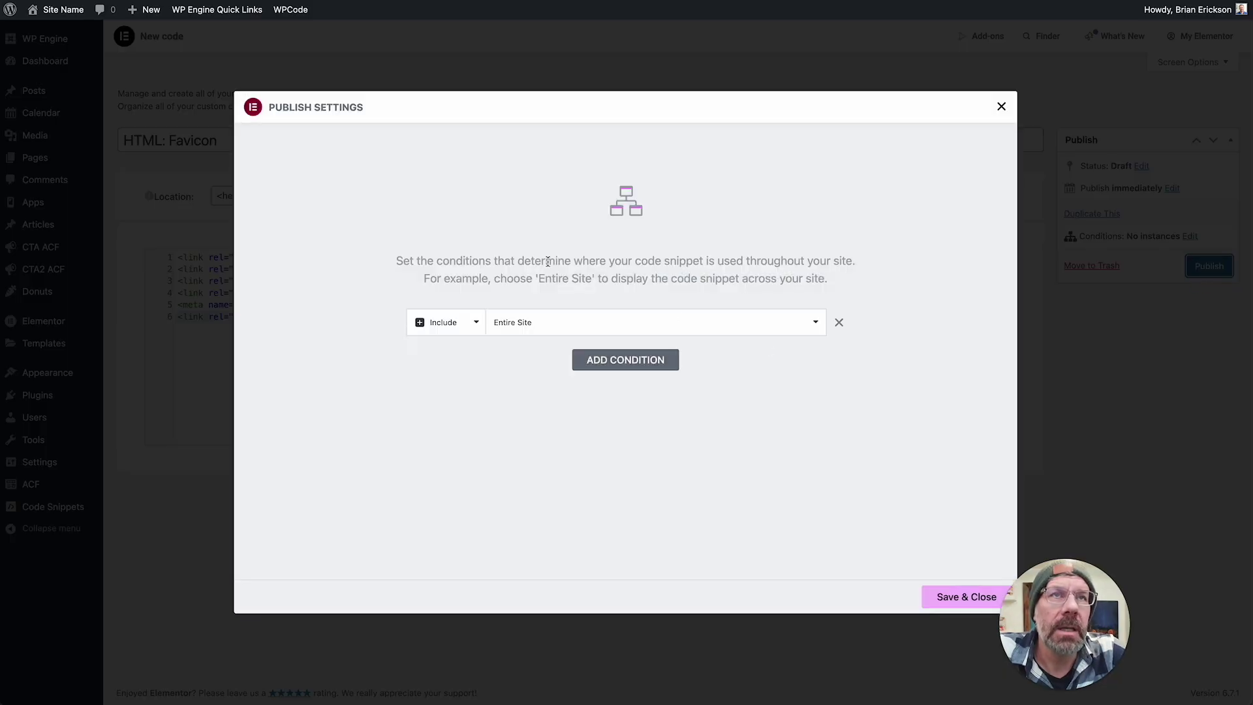
left_click(941, 598)
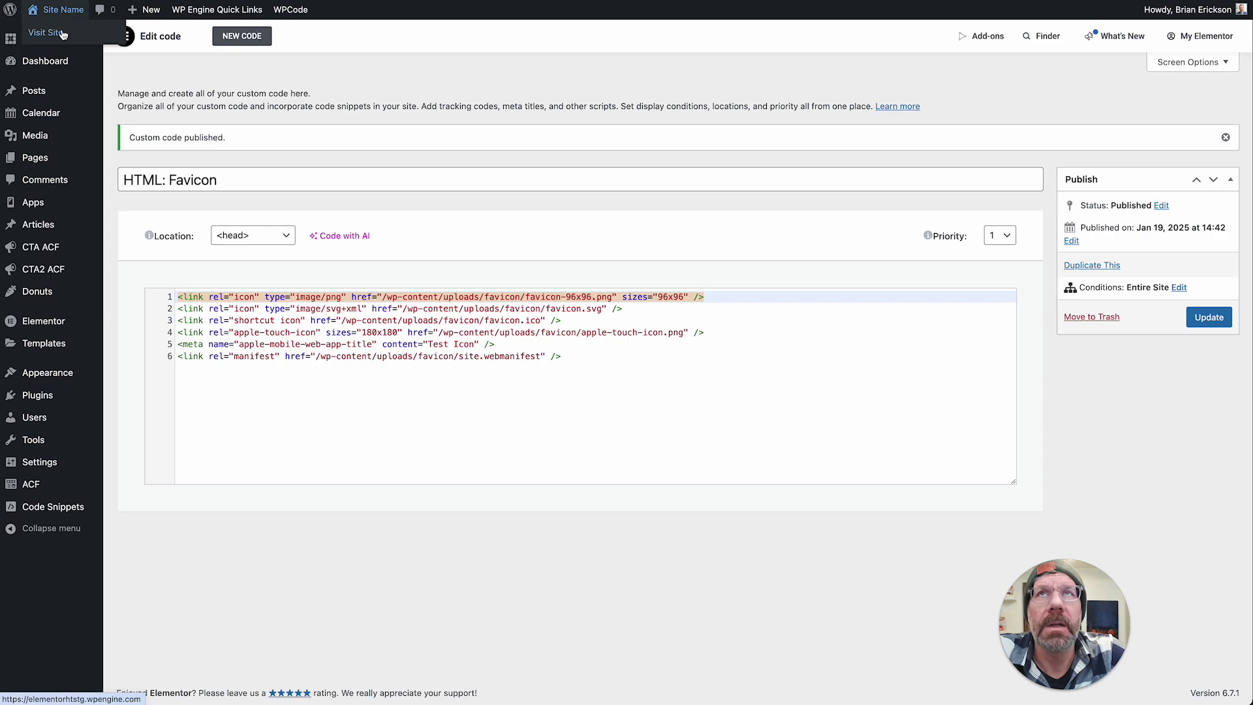
right_click(58, 26)
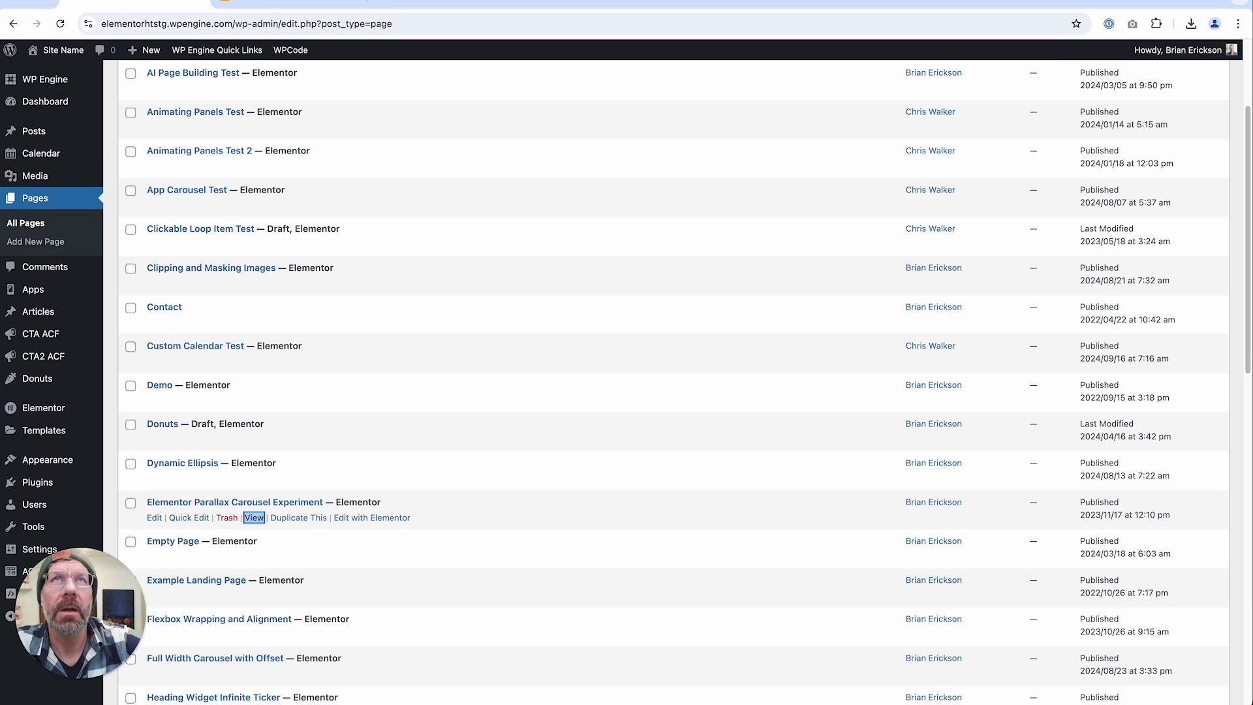
Switch to the site's server file browser and open the uploads folder inside wp-content
key("super+Tab")
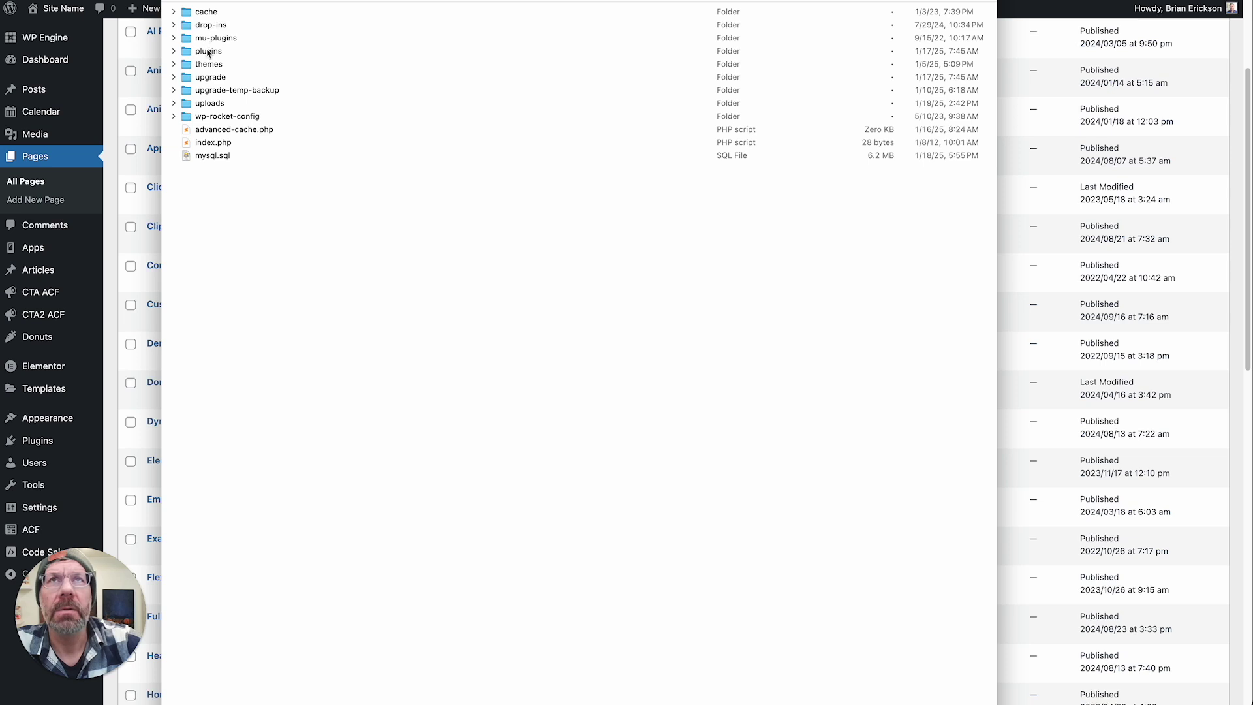
key("super+Up")
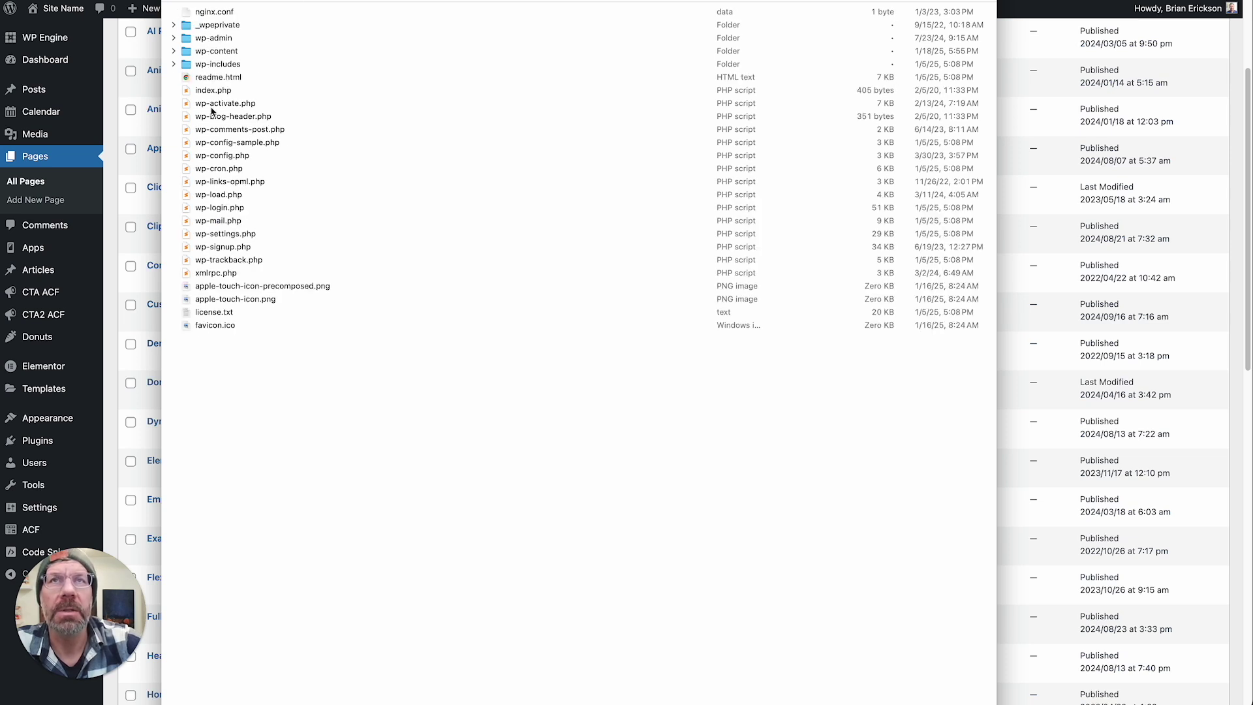
double_click(213, 50)
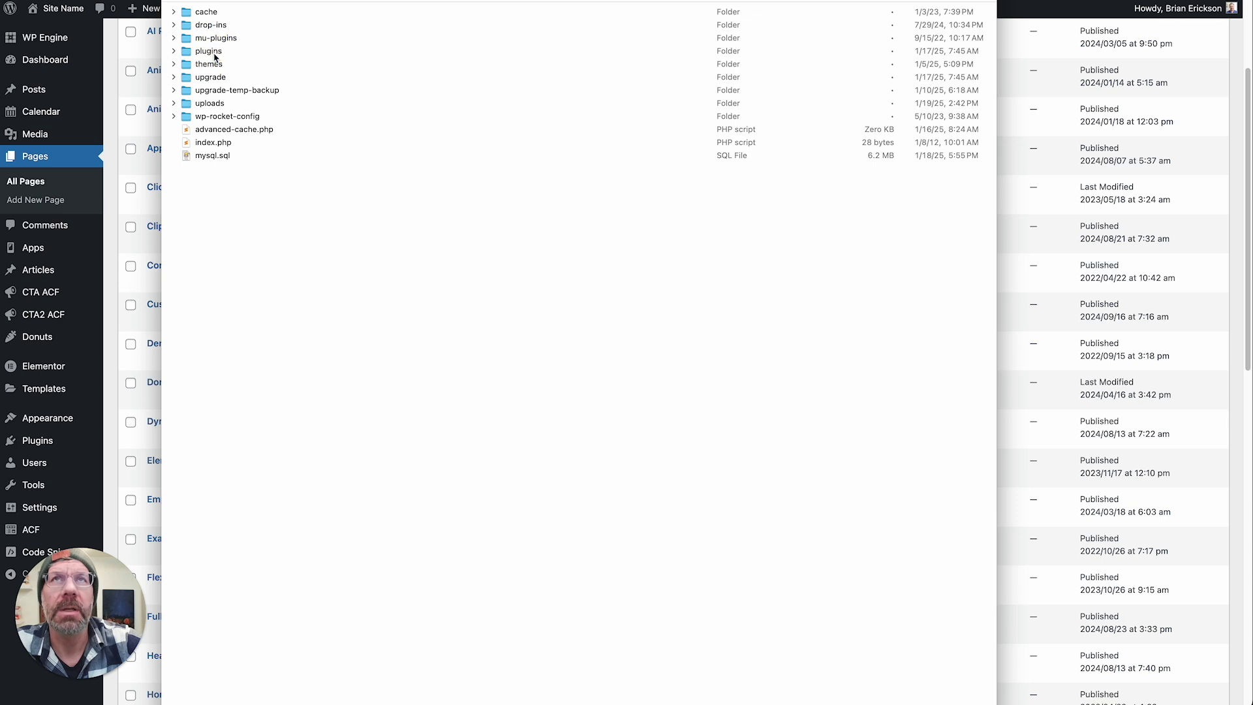
double_click(209, 103)
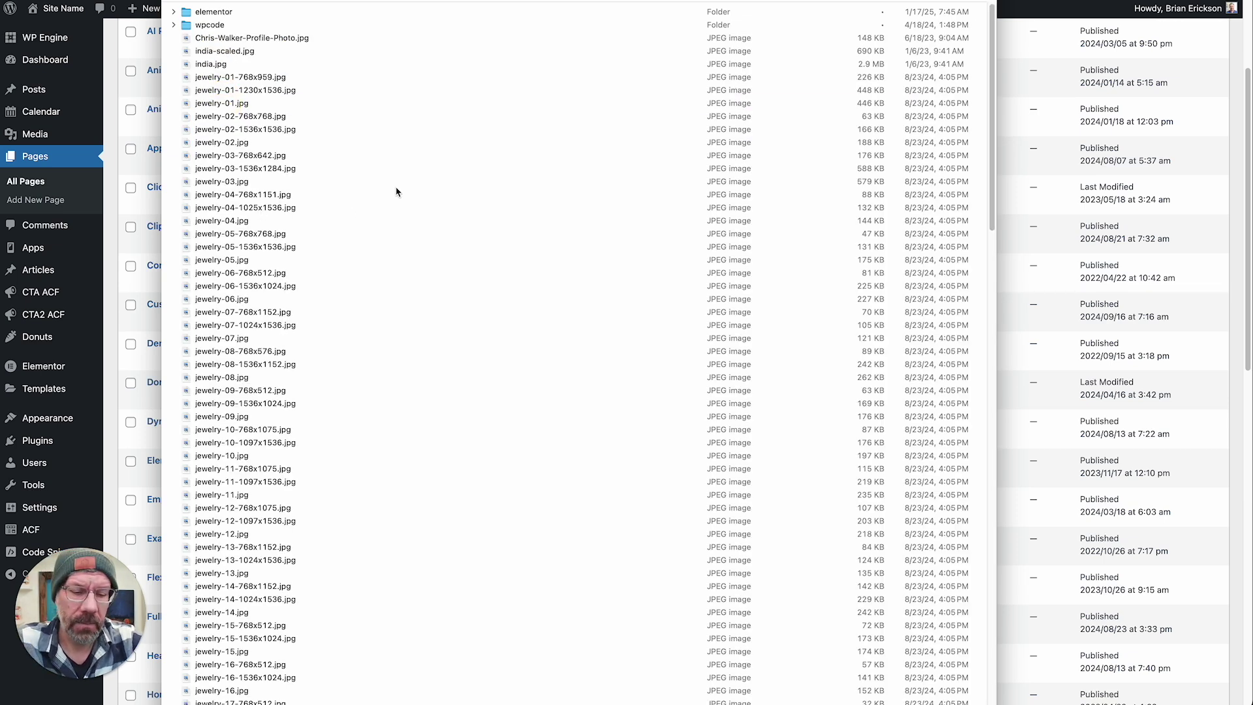
Create a folder named "favicon" inside uploads and open it
key("super+shift+n")
type("favicon")
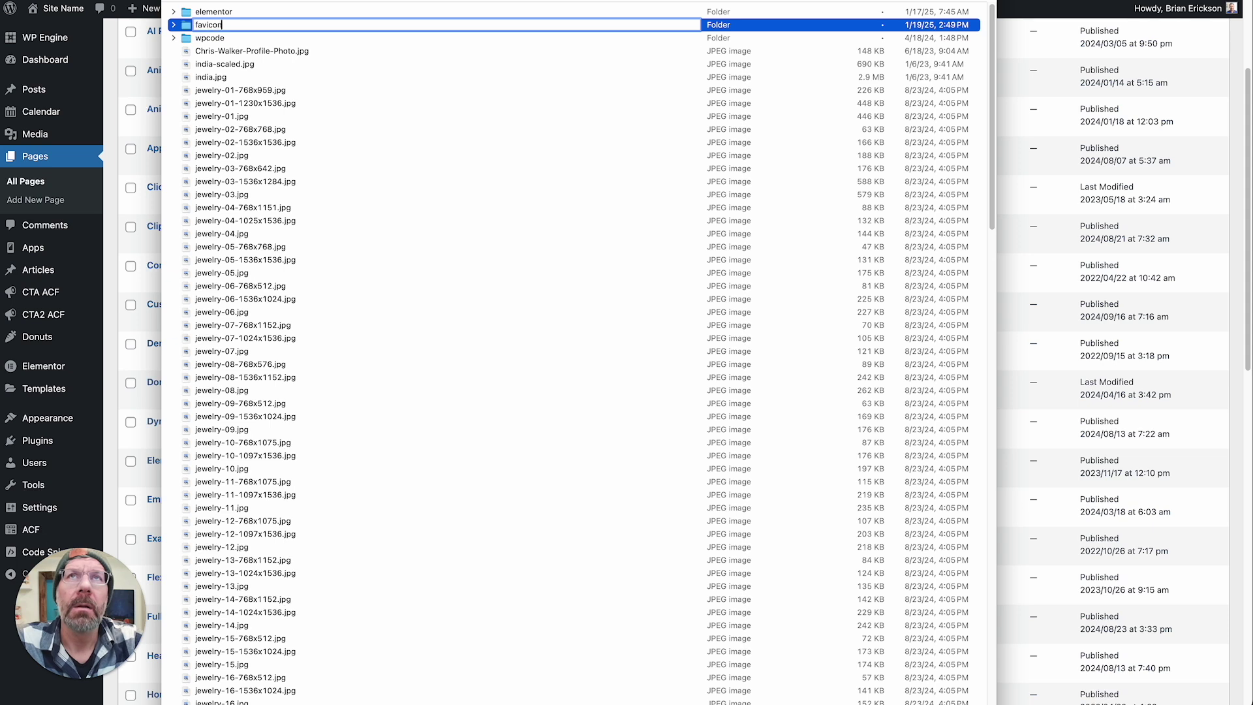
key("Return")
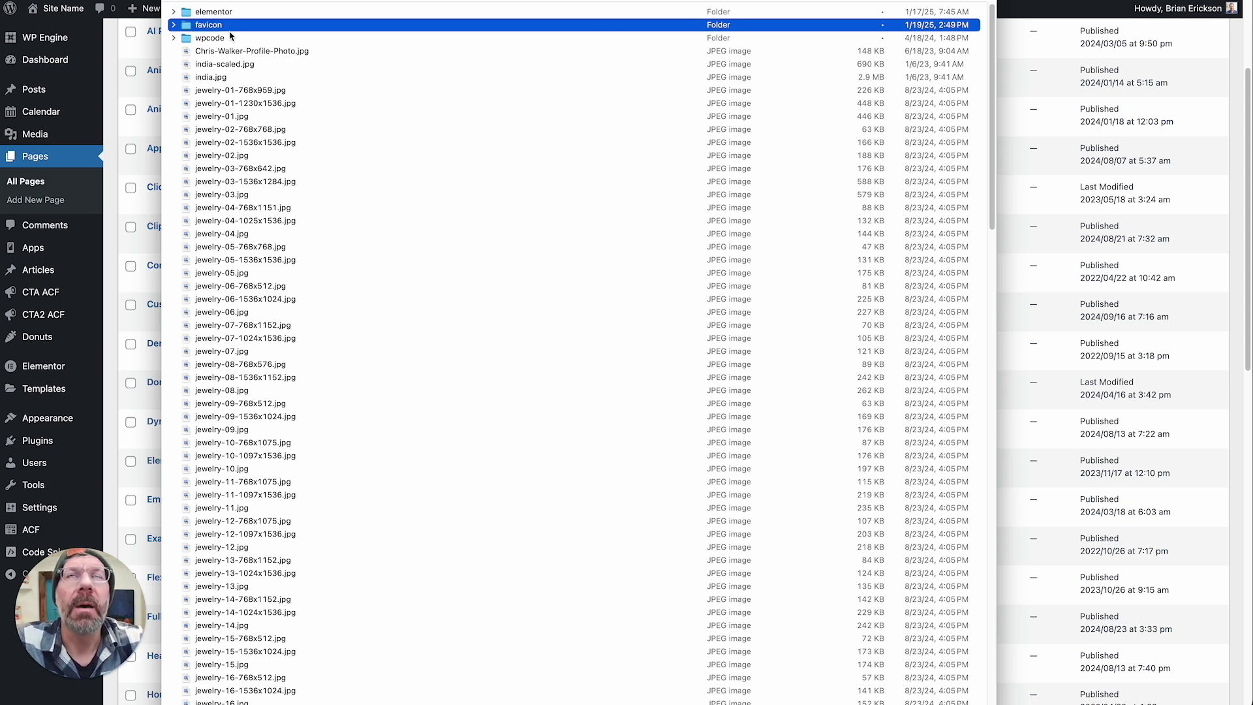
double_click(218, 28)
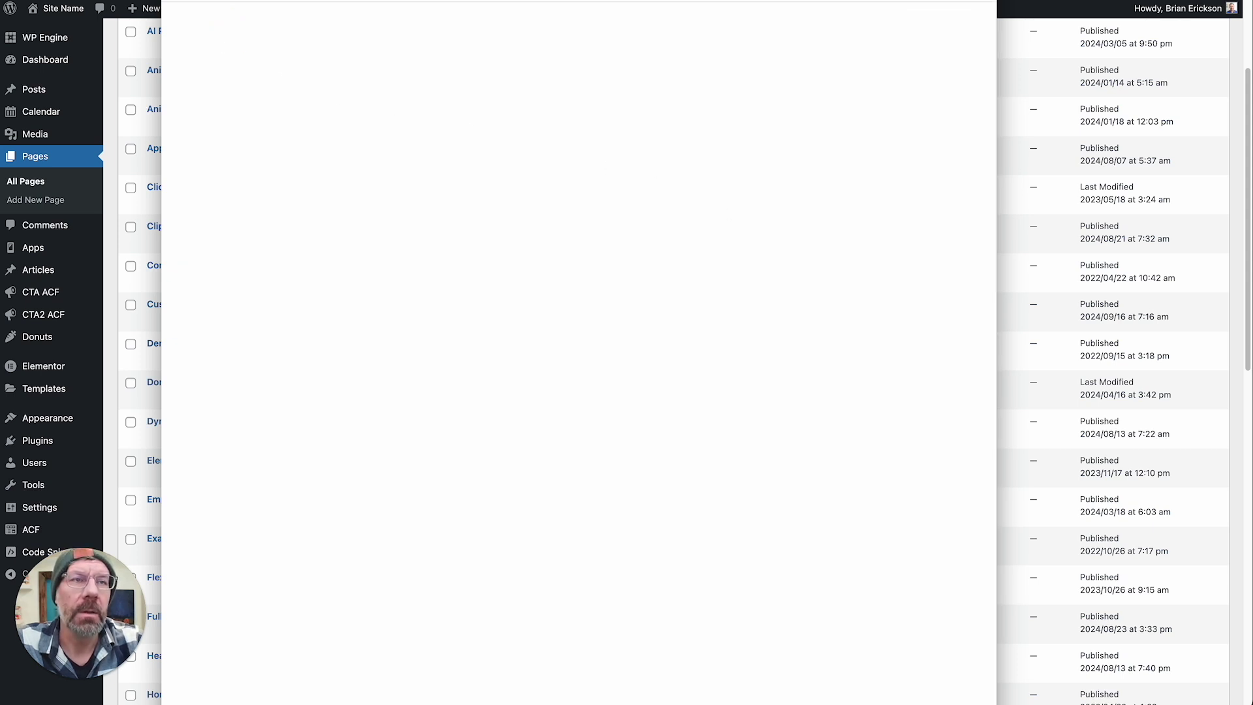
right_click(740, 453)
left_click(641, 688)
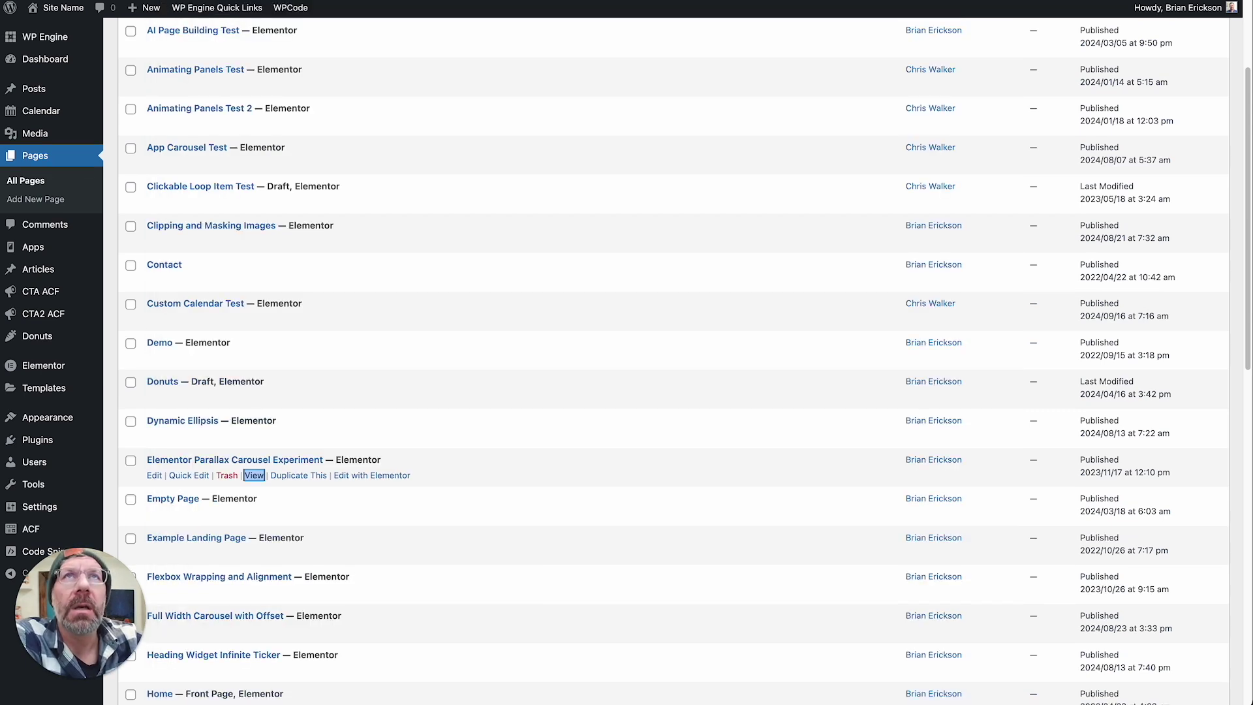
Open the live site in a new tab to check its favicon, and return to the RealFaviconGenerator results page
mouse_move(61, 8)
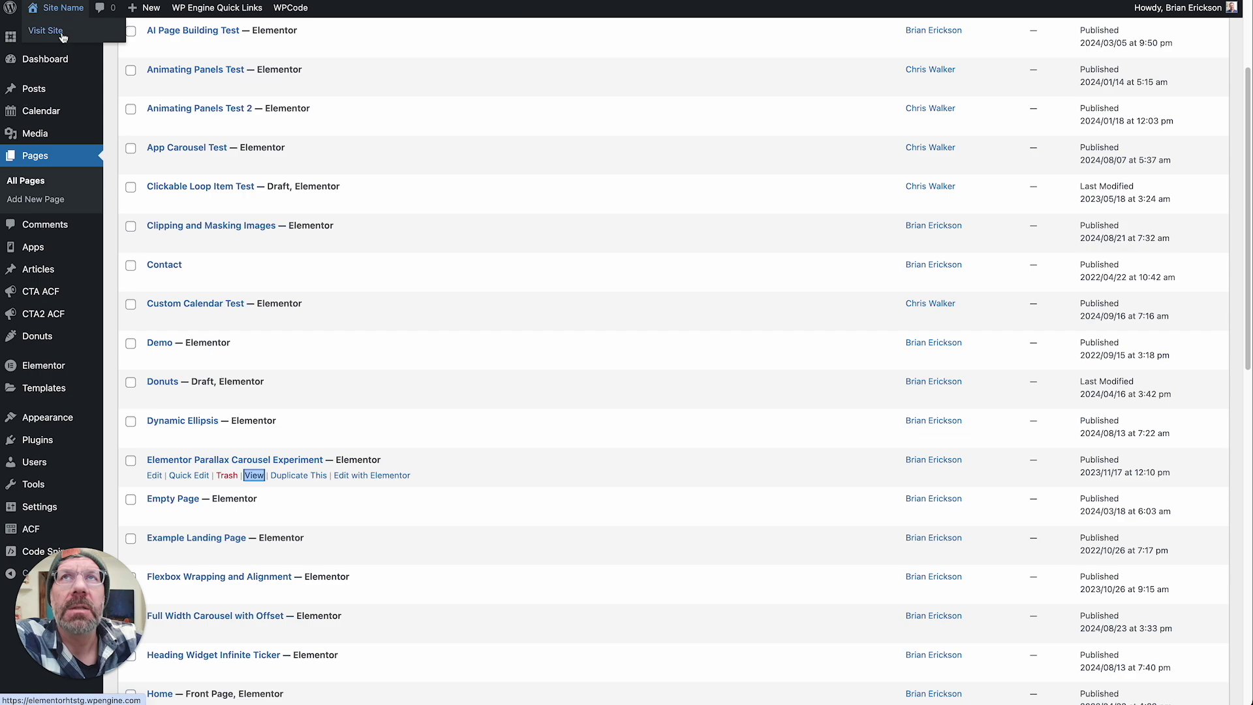
right_click(60, 32)
left_click(78, 40)
left_click(280, 12)
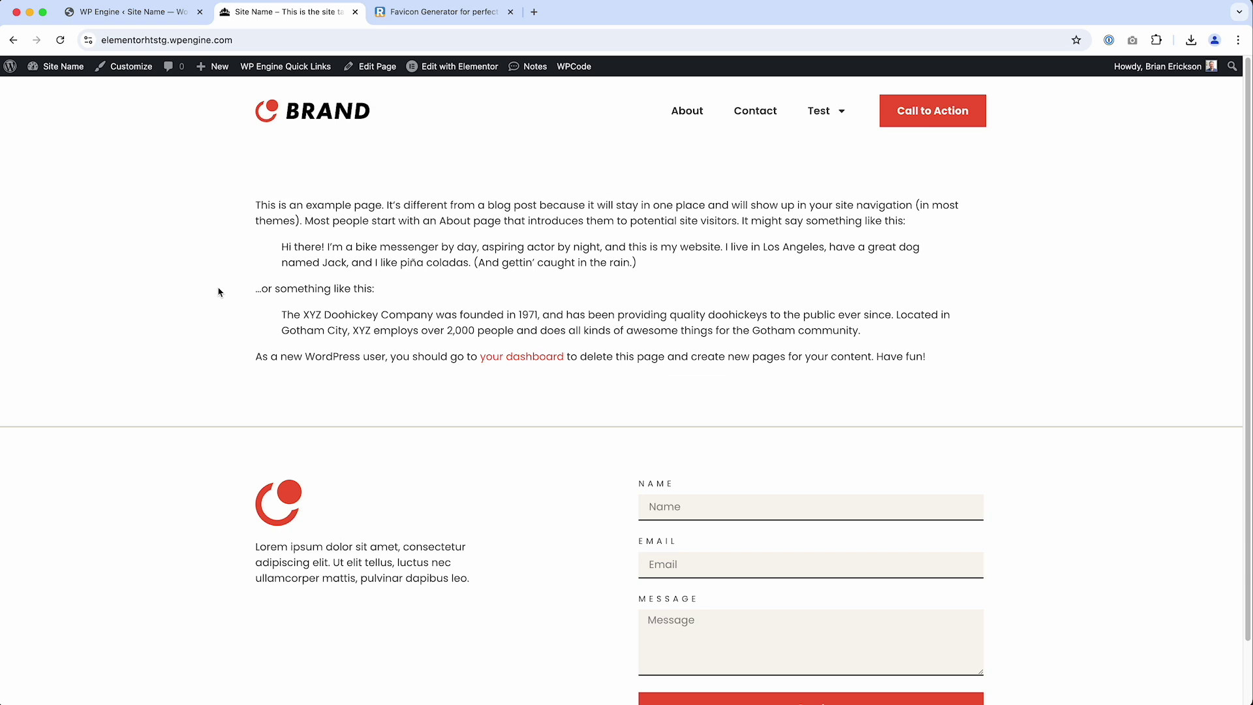
left_click(444, 12)
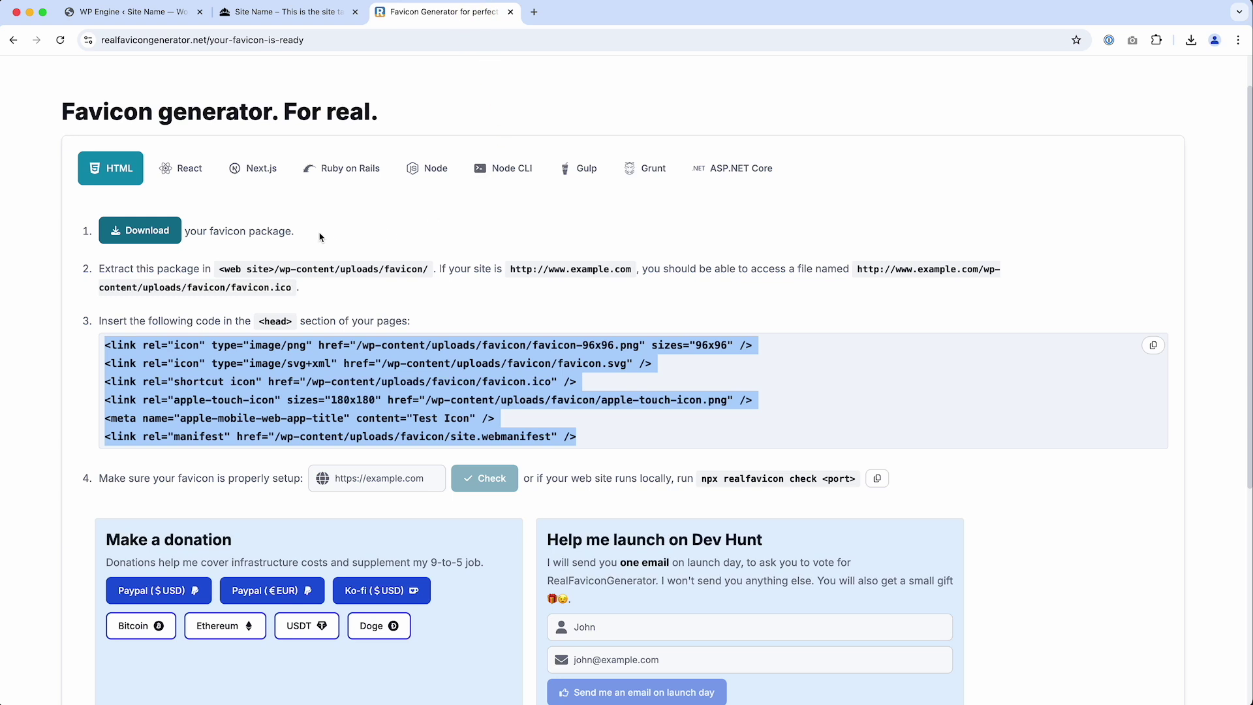
scroll(198, 154, "up", 2)
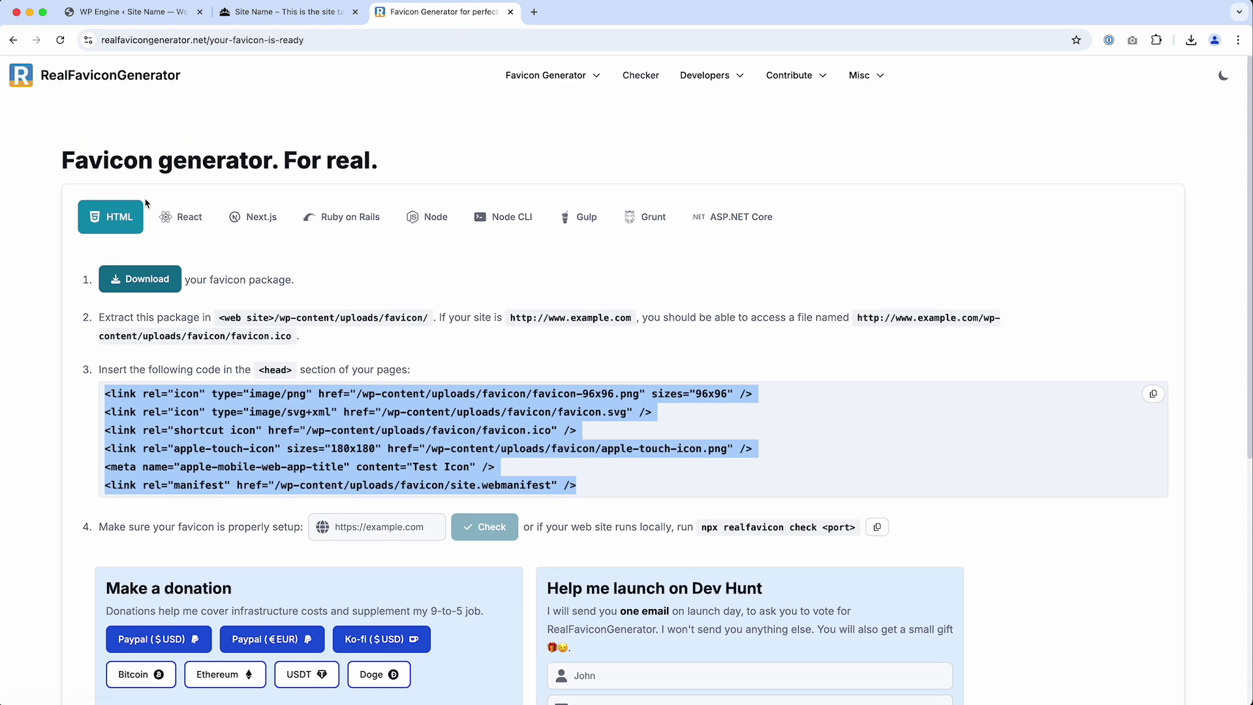